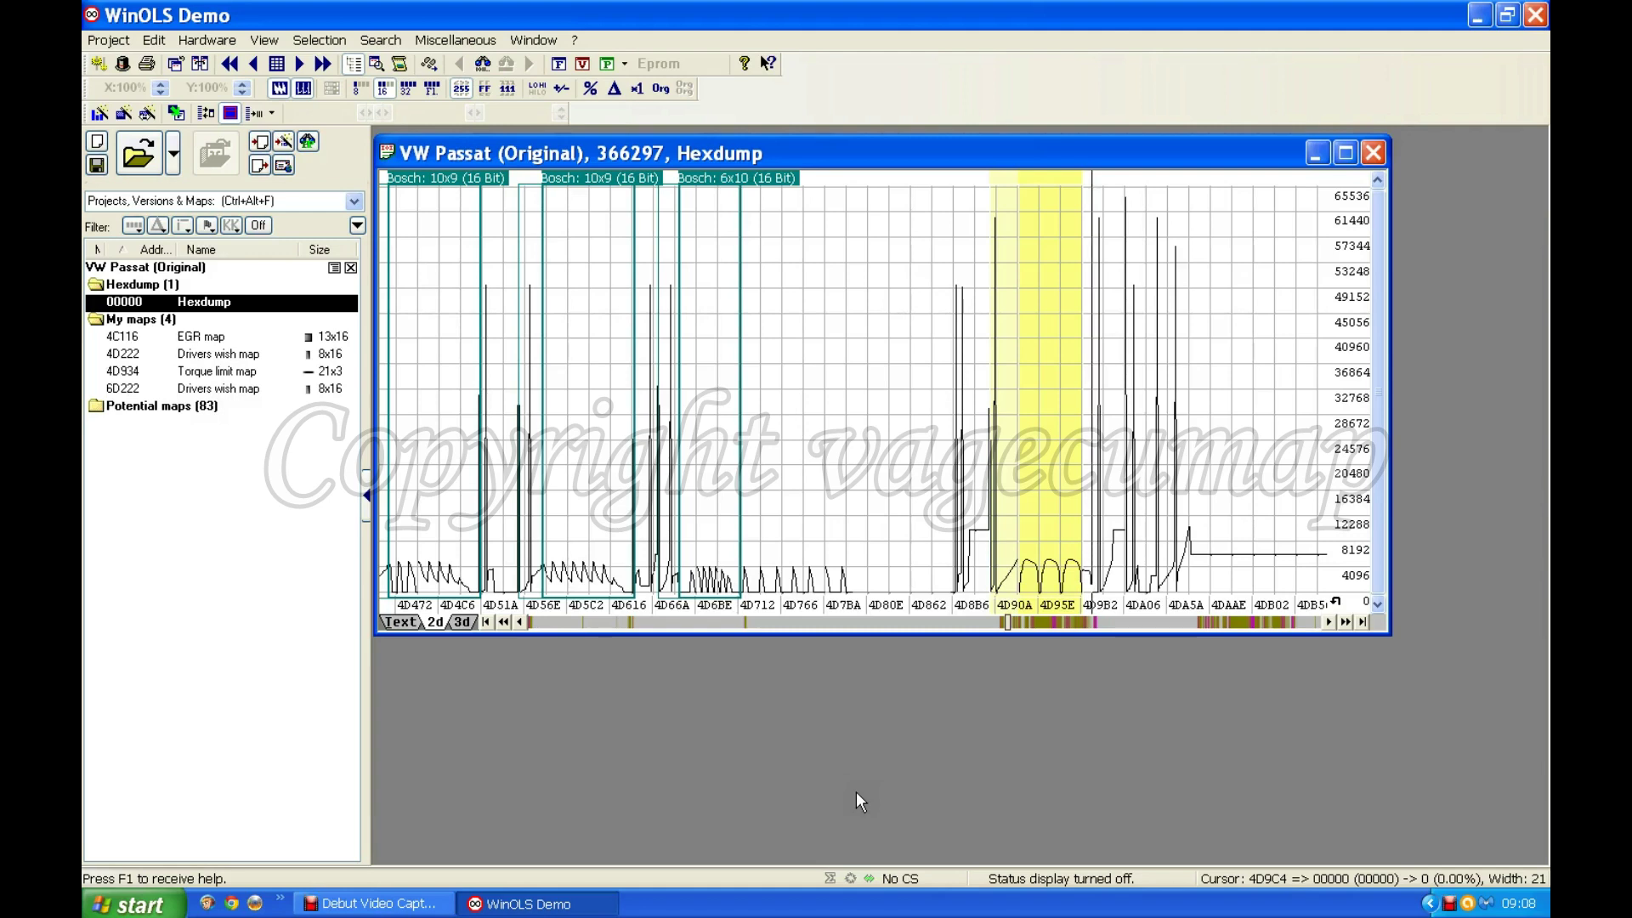
Page the hexdump graph forward to around 4DBAA, where the Bosch 3x13 marker sits.
left_click(1140, 621)
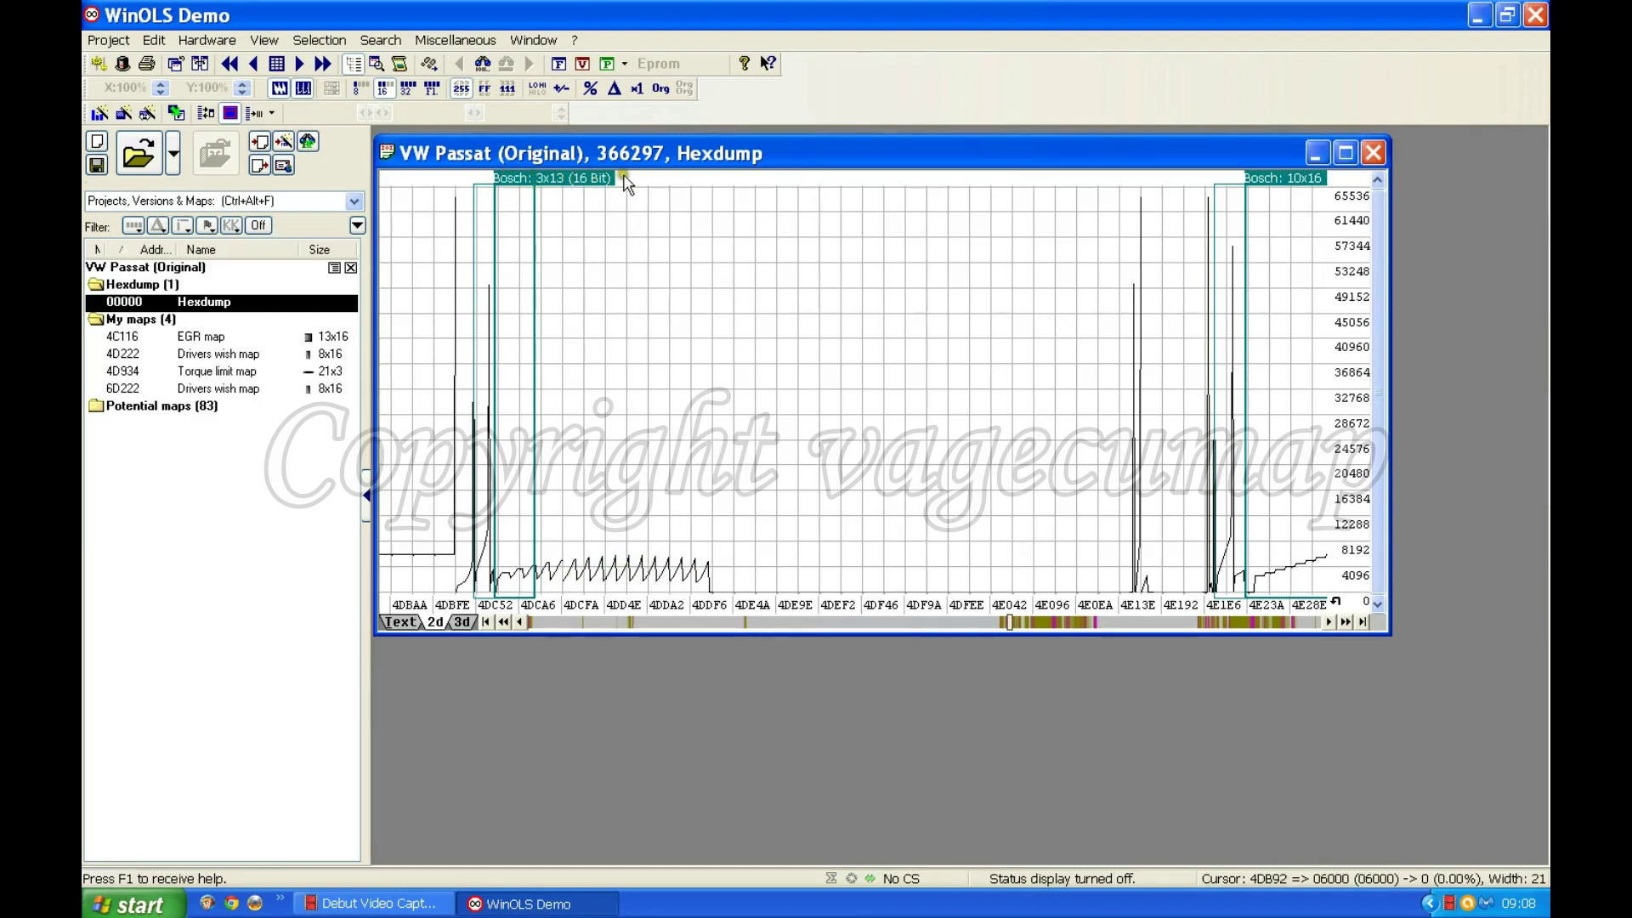
right_click(572, 176)
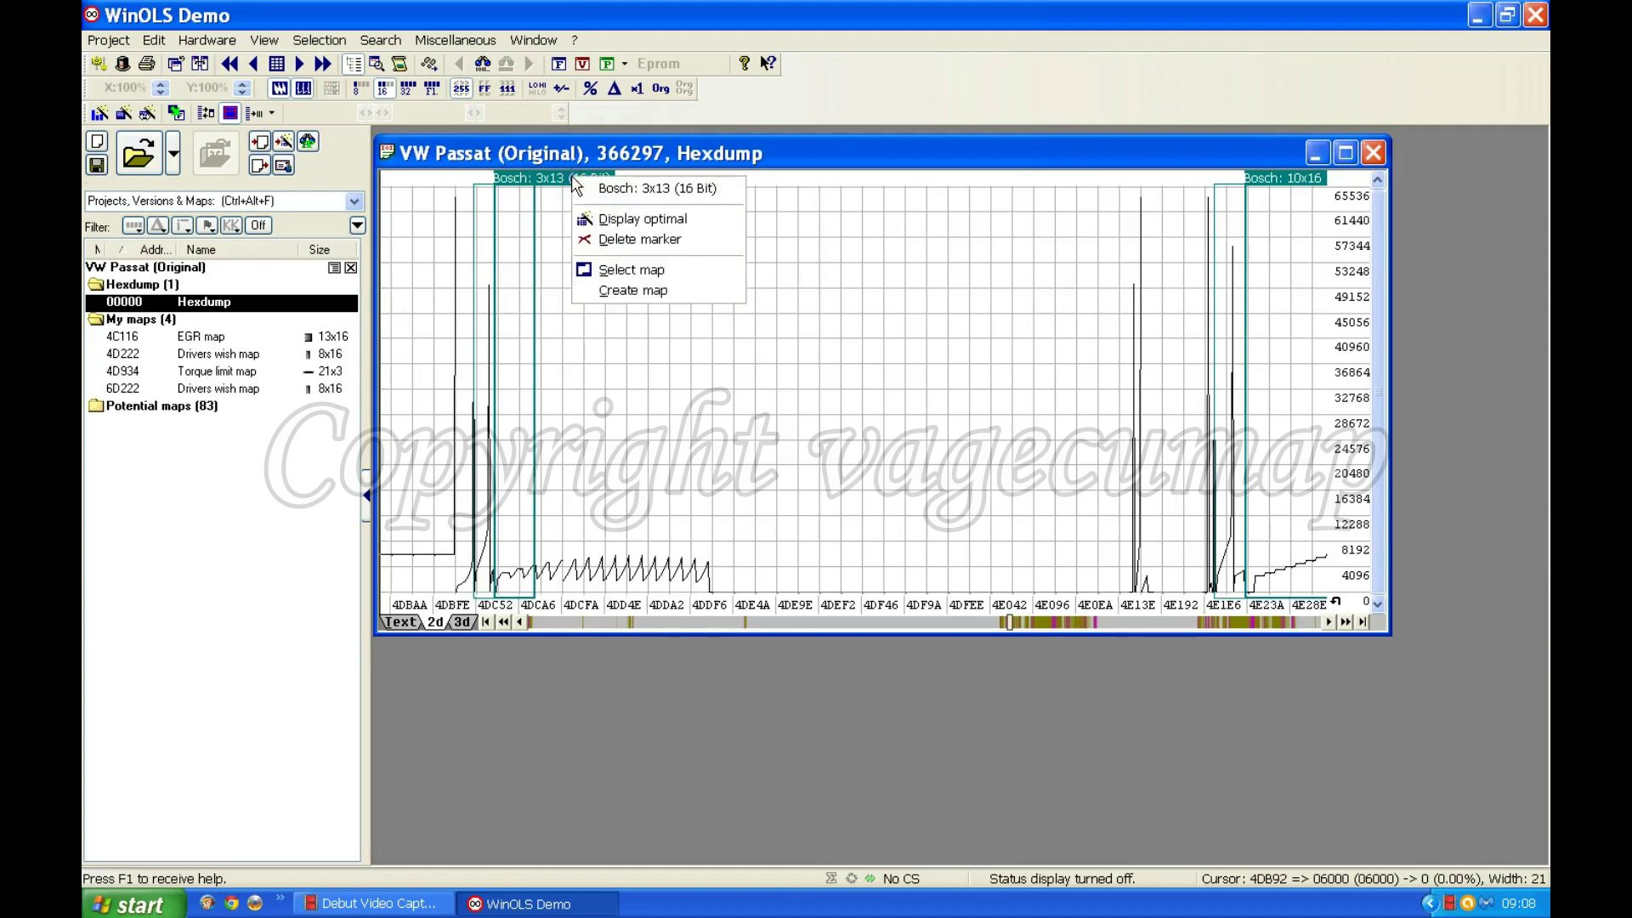
Delete the 'Bosch: 3x13 (16 Bit)' marker, leaving 82 potential maps.
left_click(636, 238)
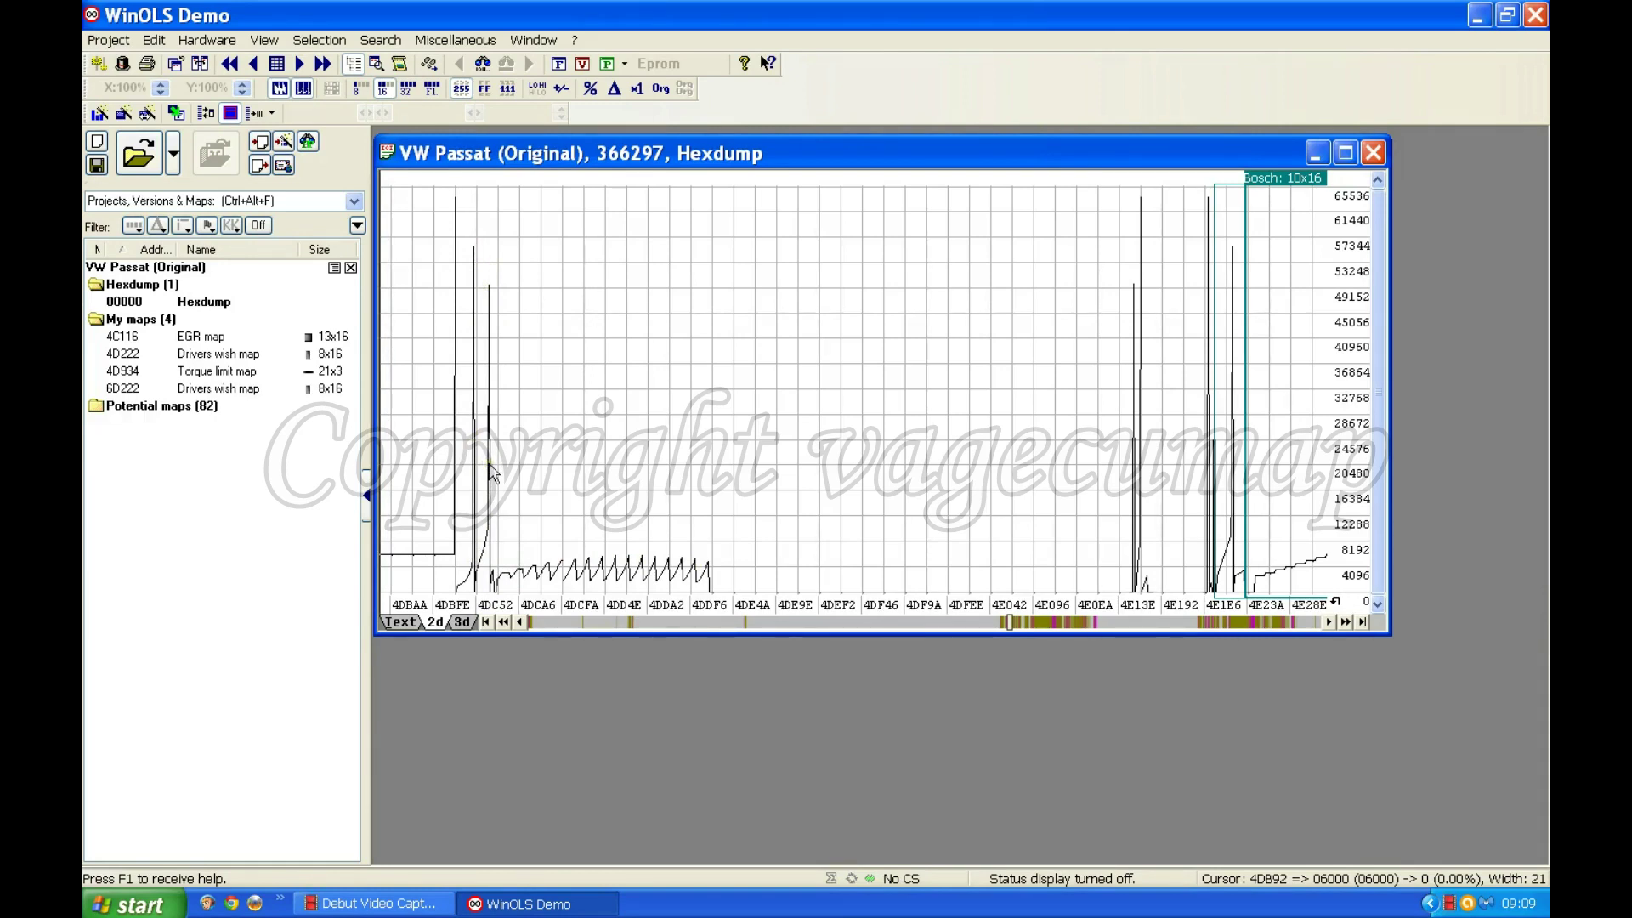
left_click(498, 571)
Select the data from 4DC52 to about 4DDA2 and show it as a text hexdump in a widened window.
left_click_drag(499, 574, 715, 575)
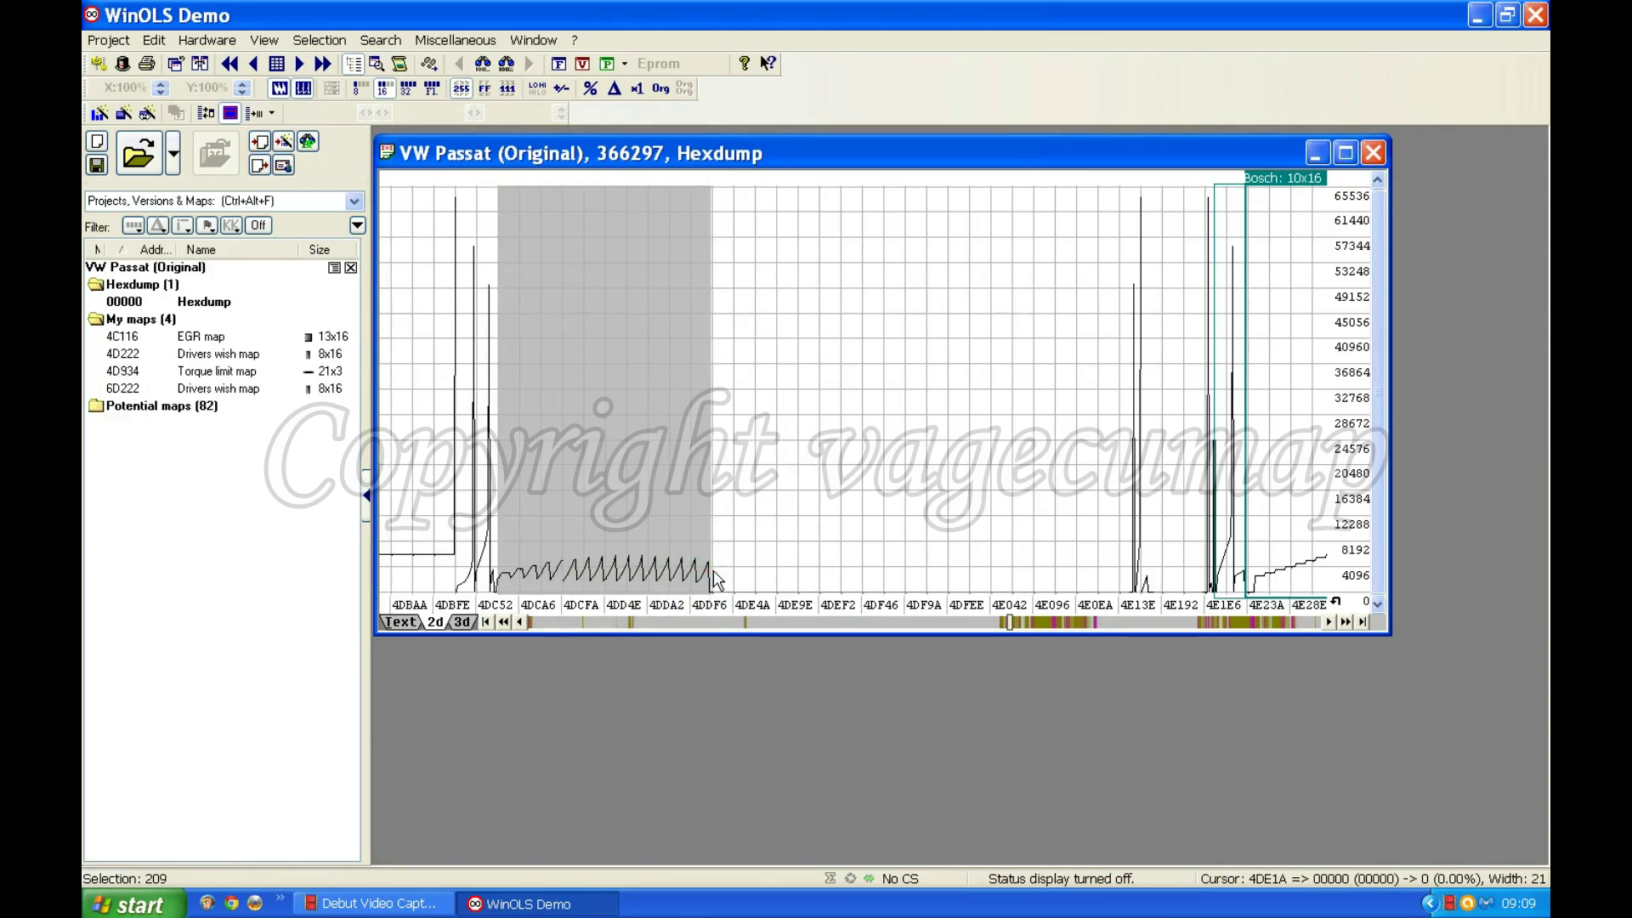
left_click(409, 621)
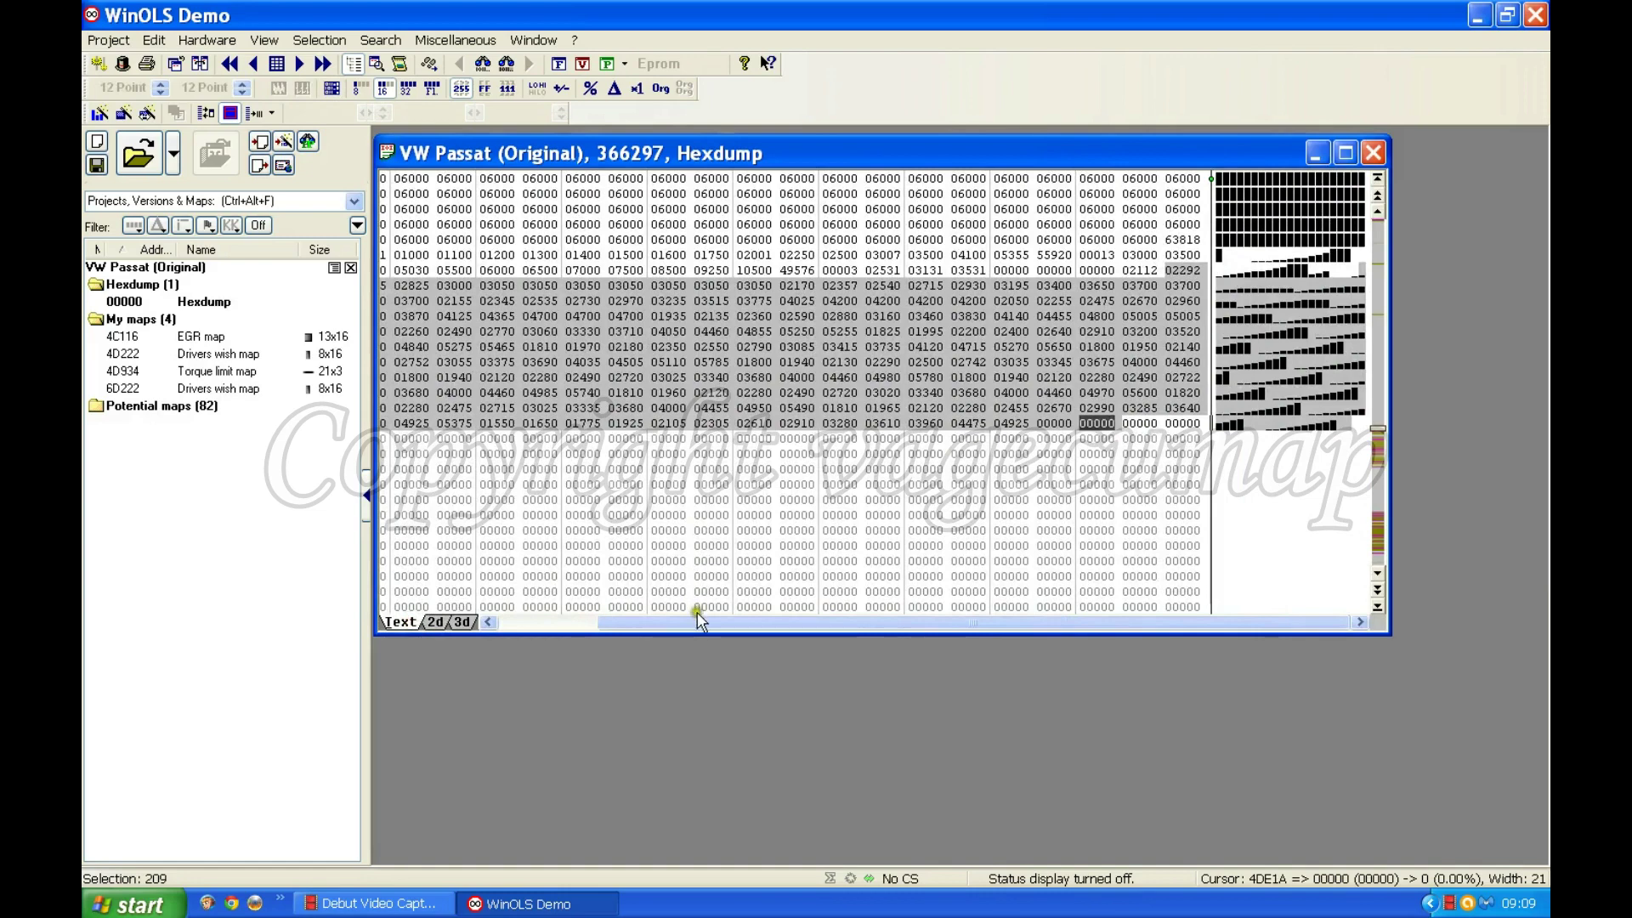
left_click_drag(686, 620, 559, 620)
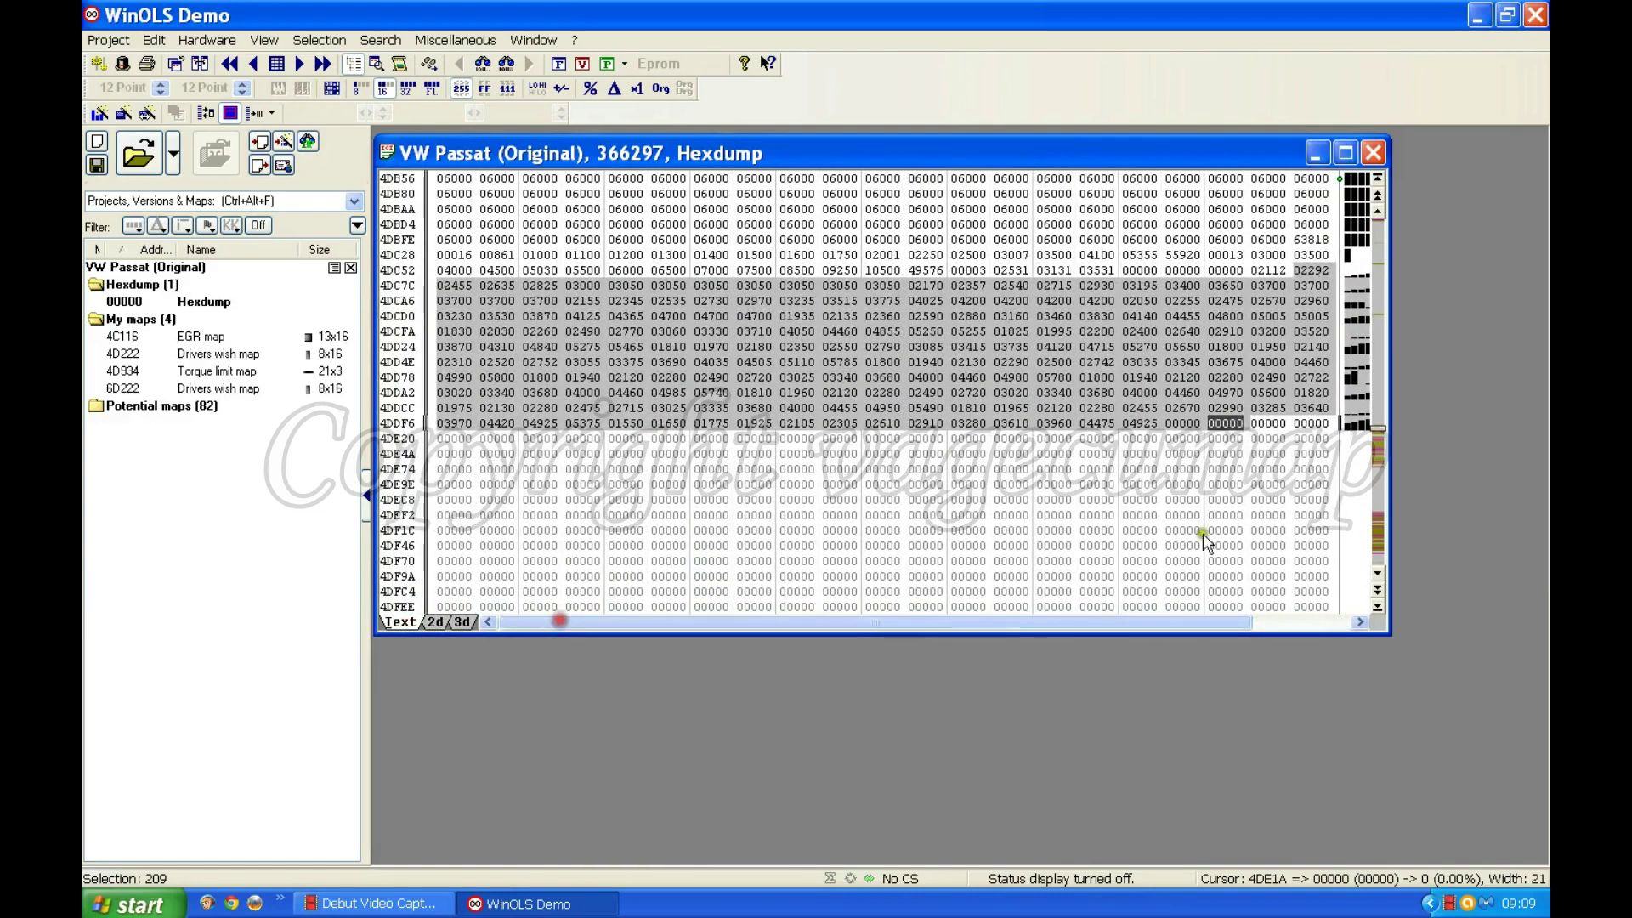
left_click_drag(1389, 325, 1536, 330)
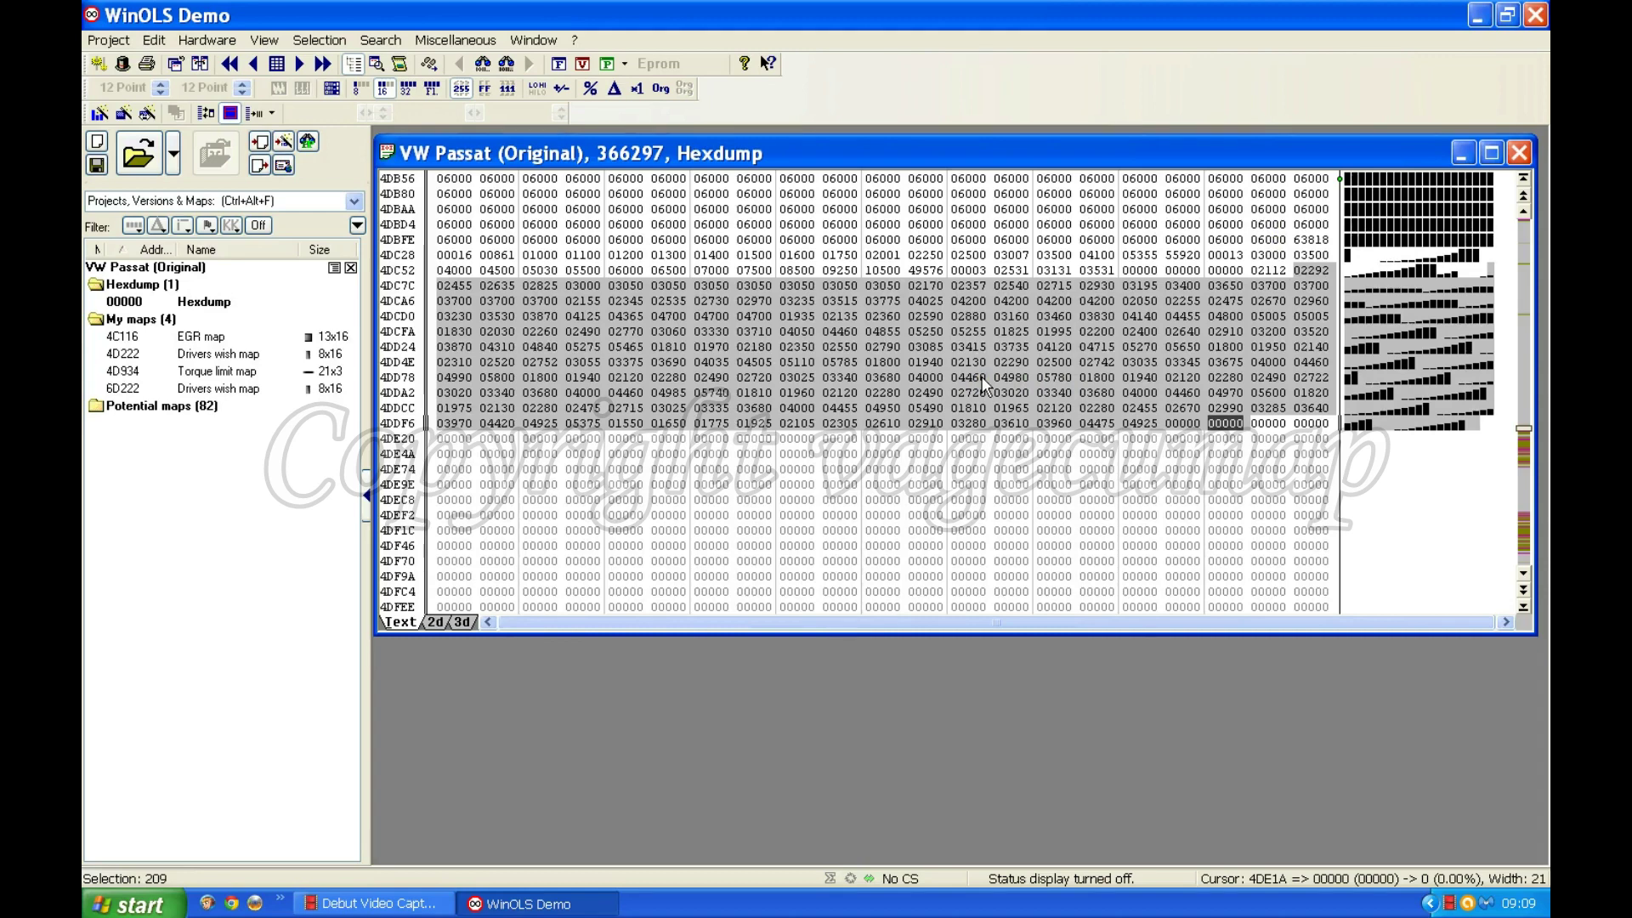
left_click(265, 40)
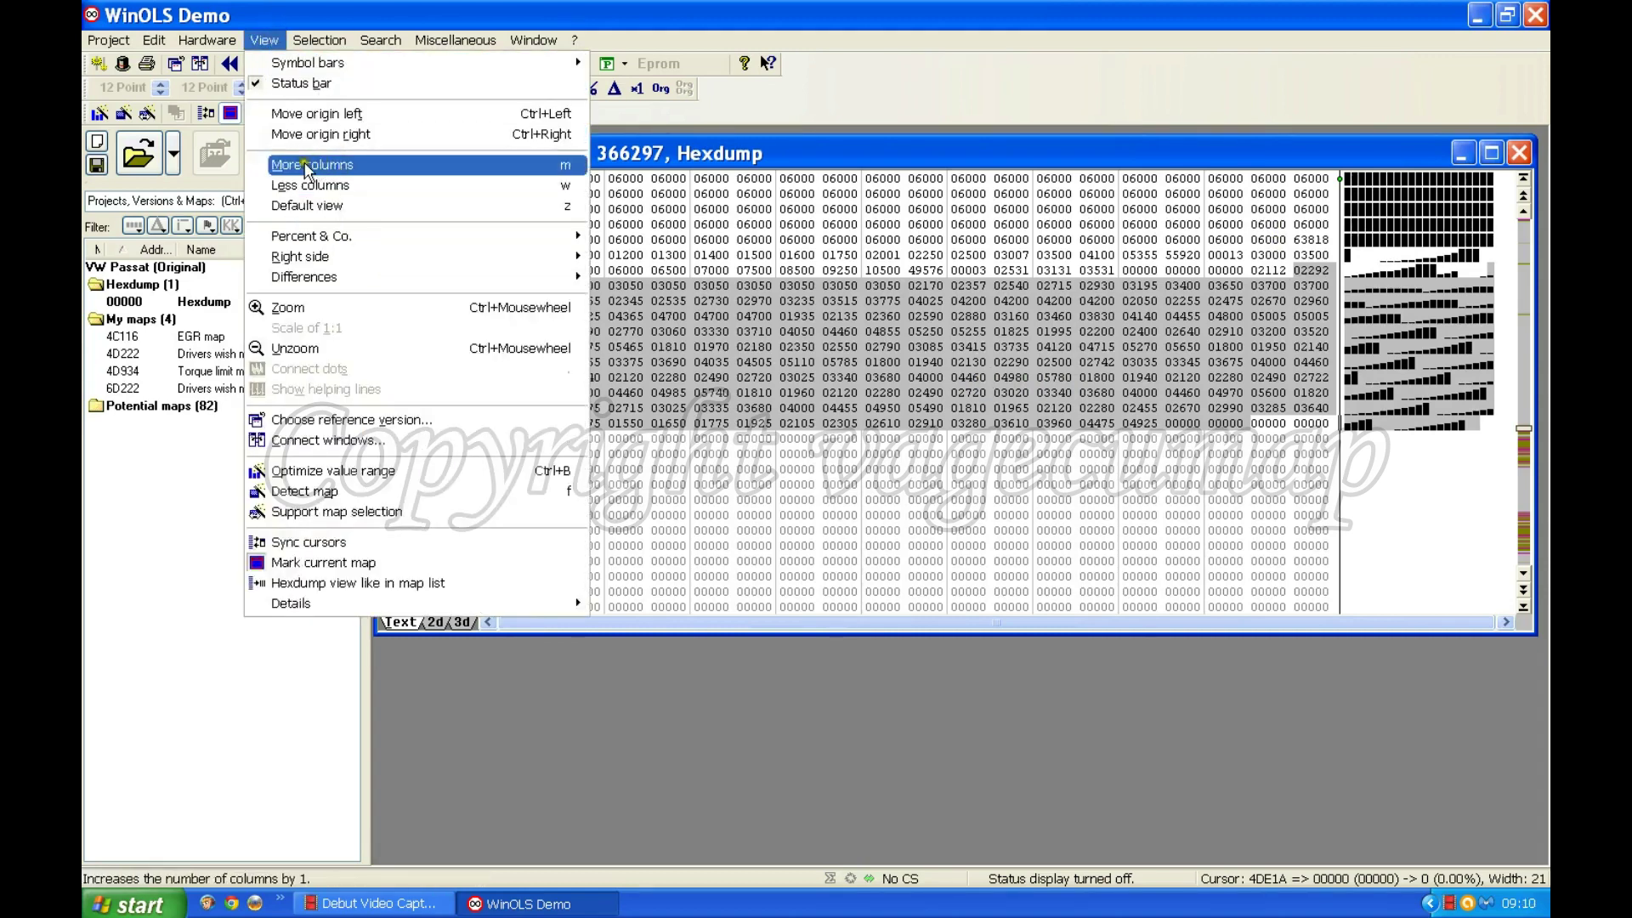
Narrow the text hexdump to 13 columns per row.
left_click(1039, 722)
key("w")
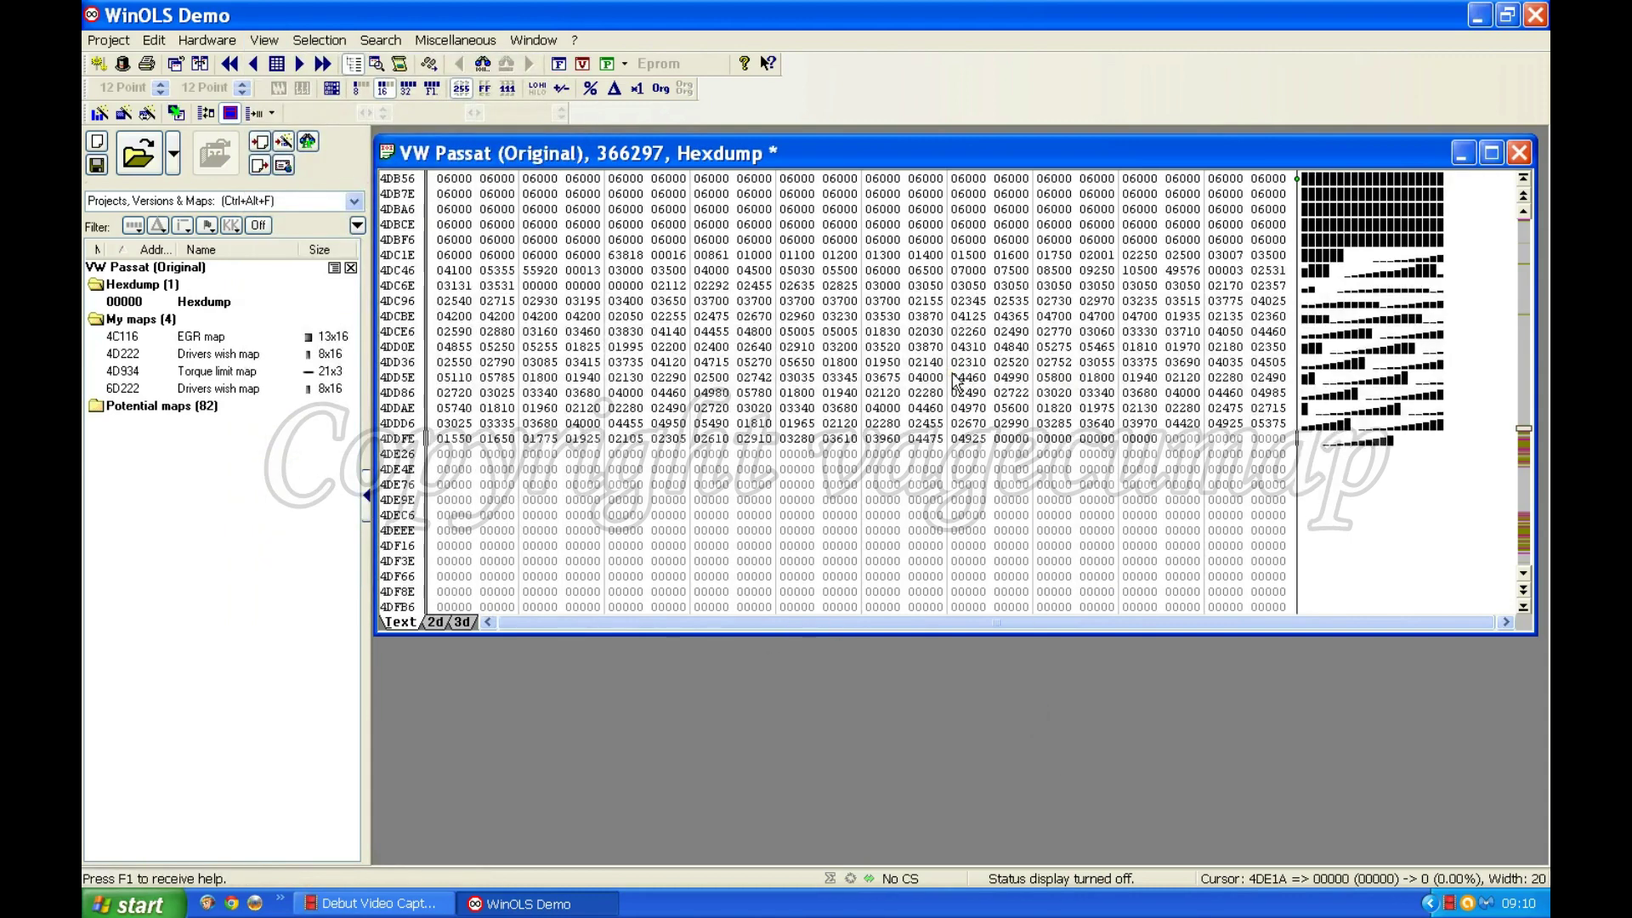
key("w")
key("w")
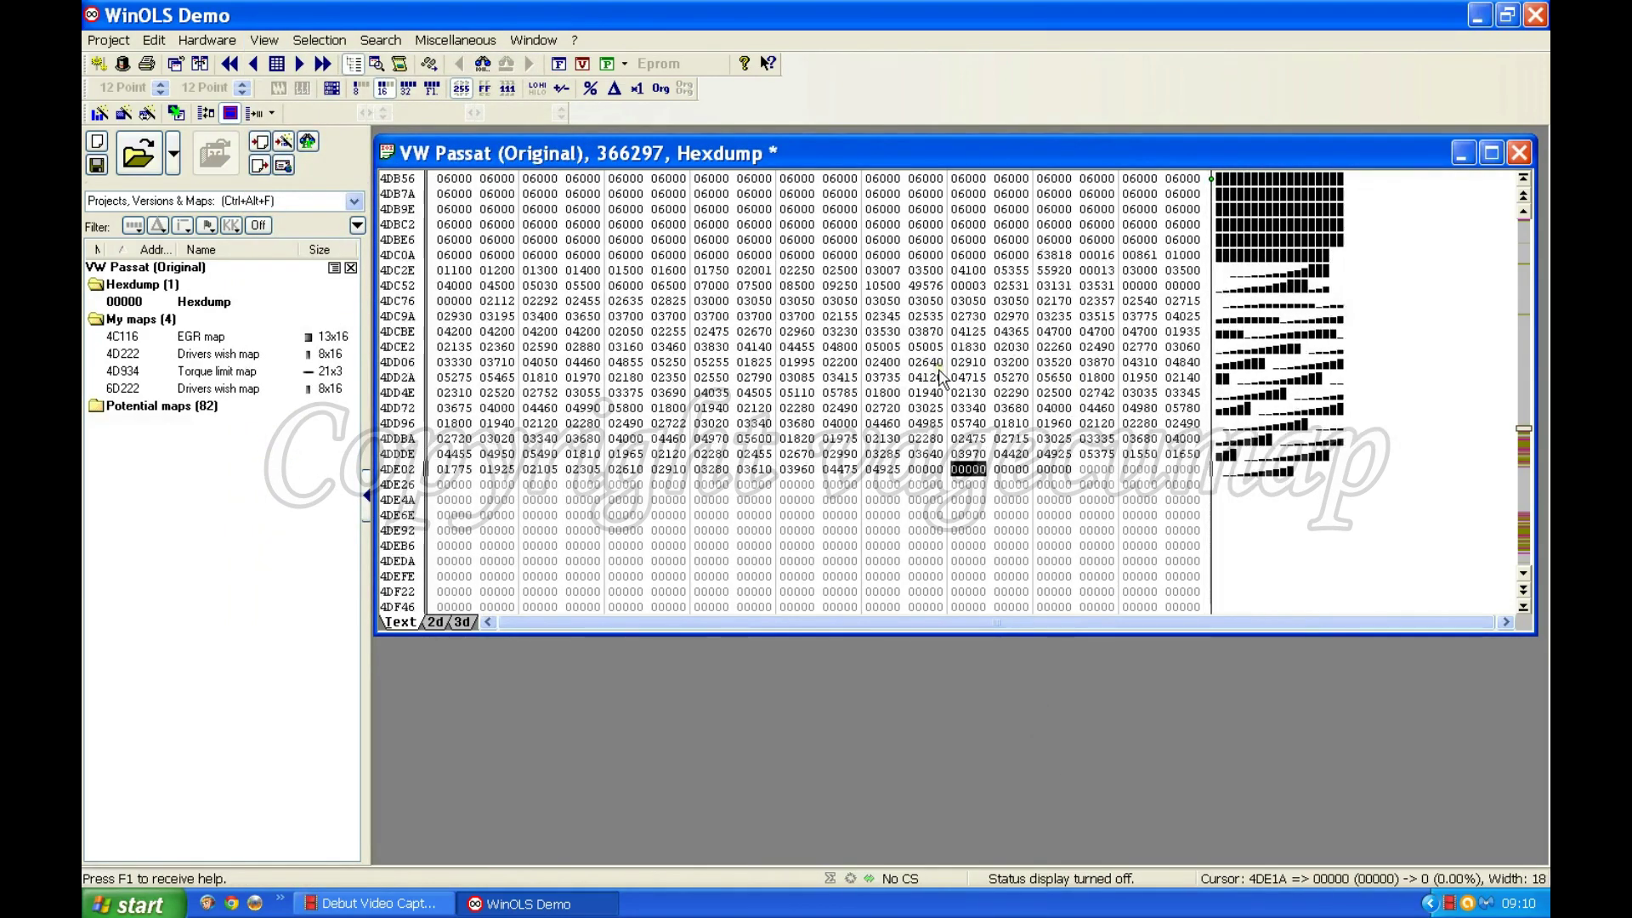
key("w")
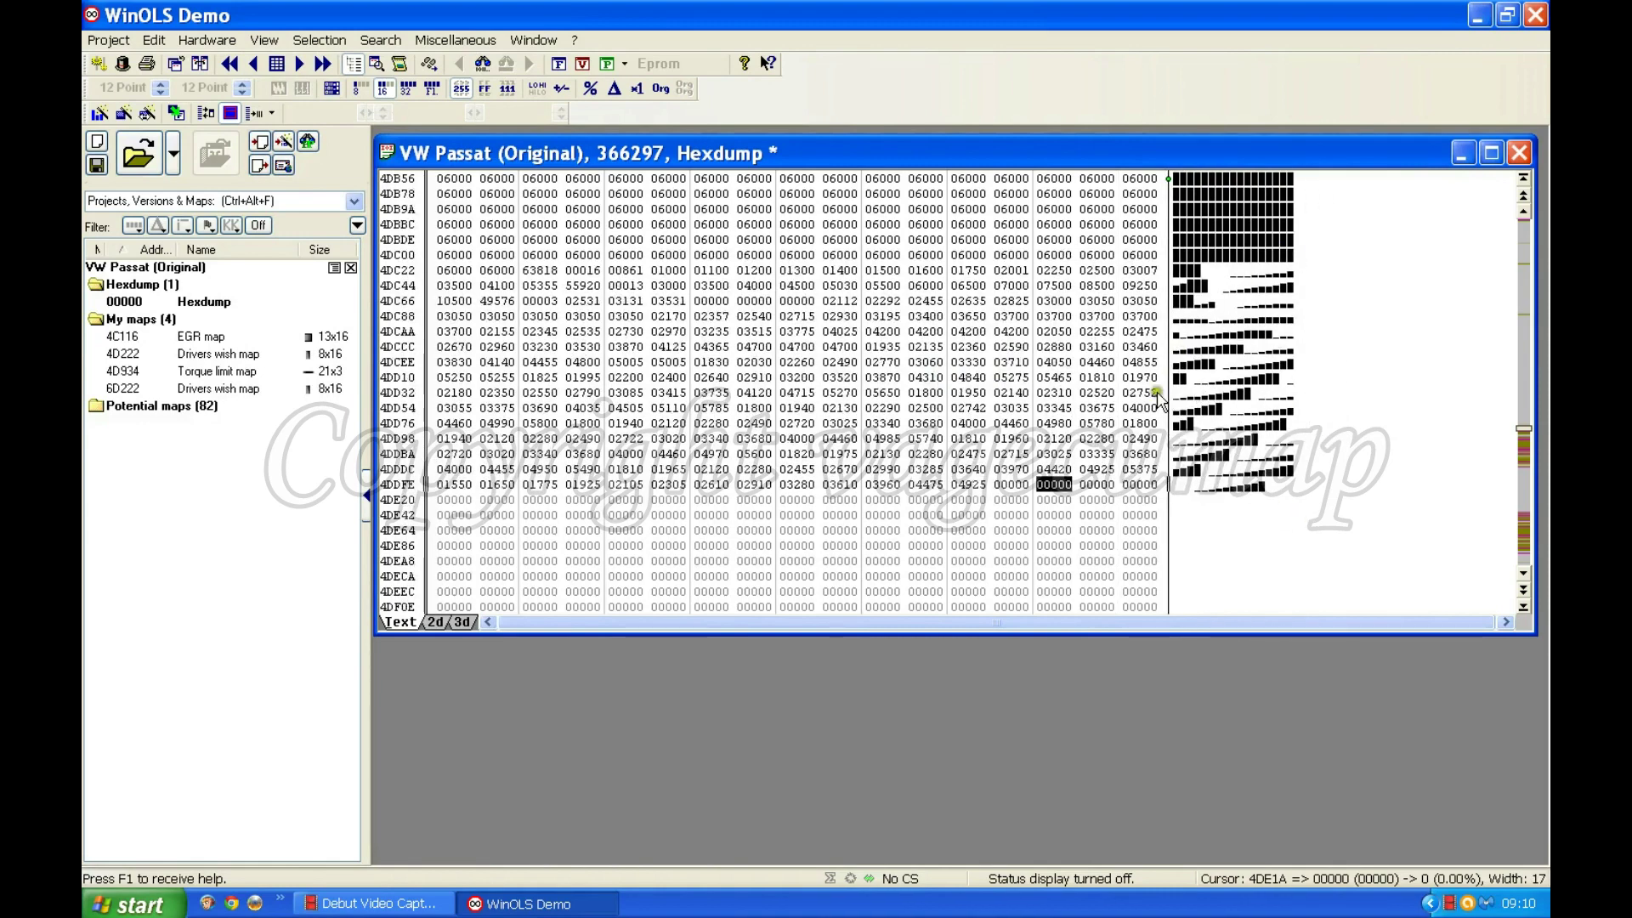
key("w")
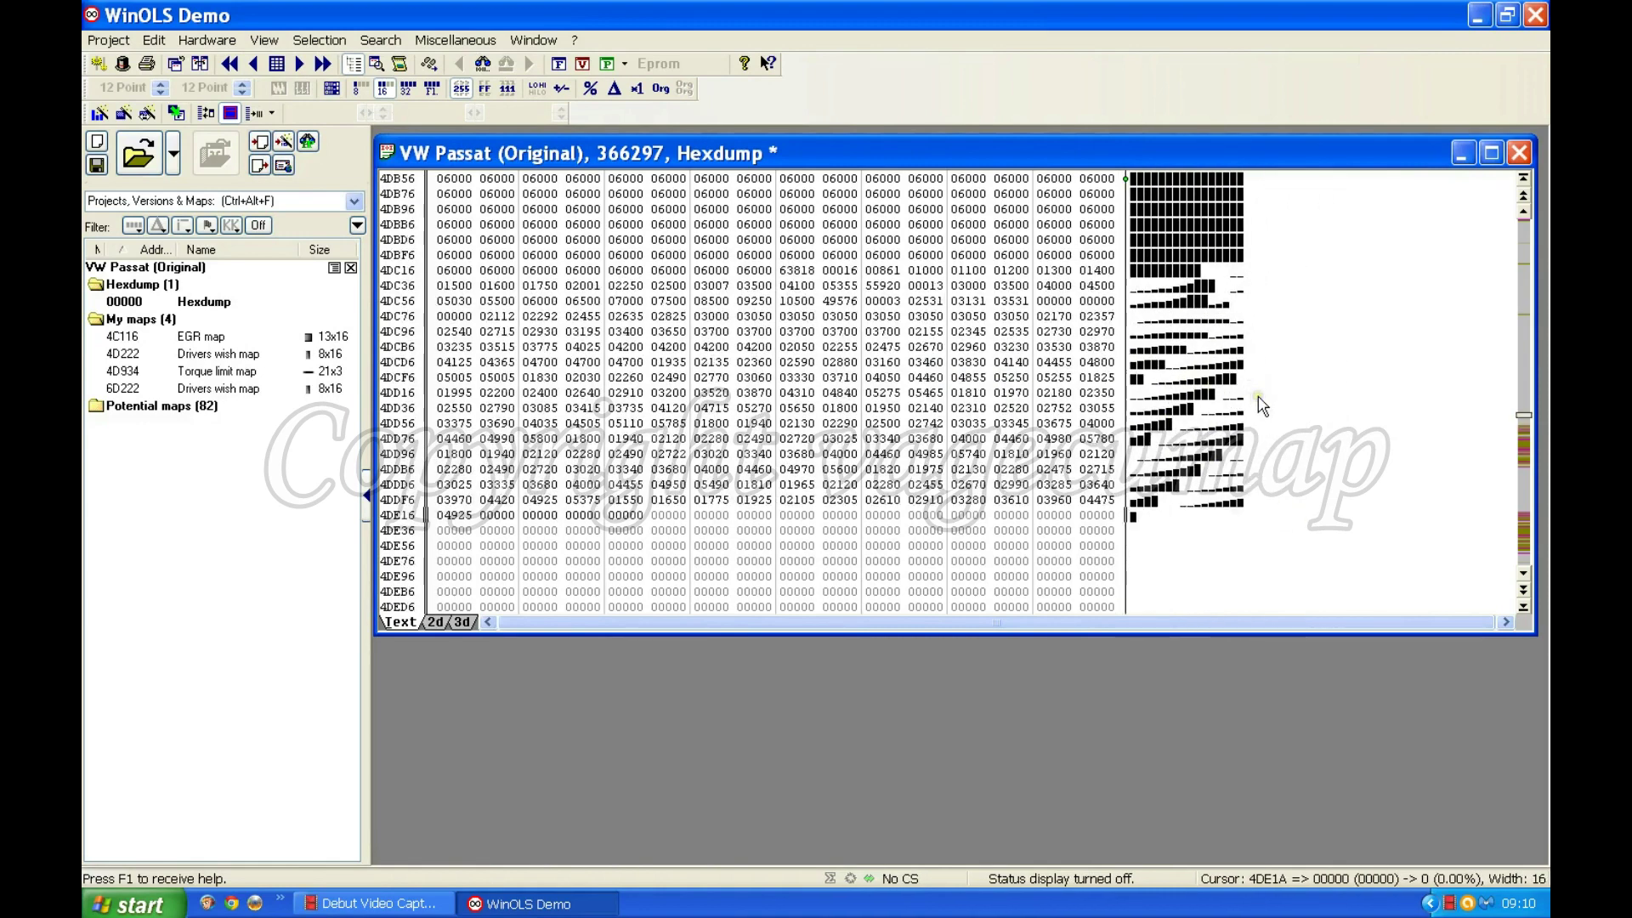
key("w")
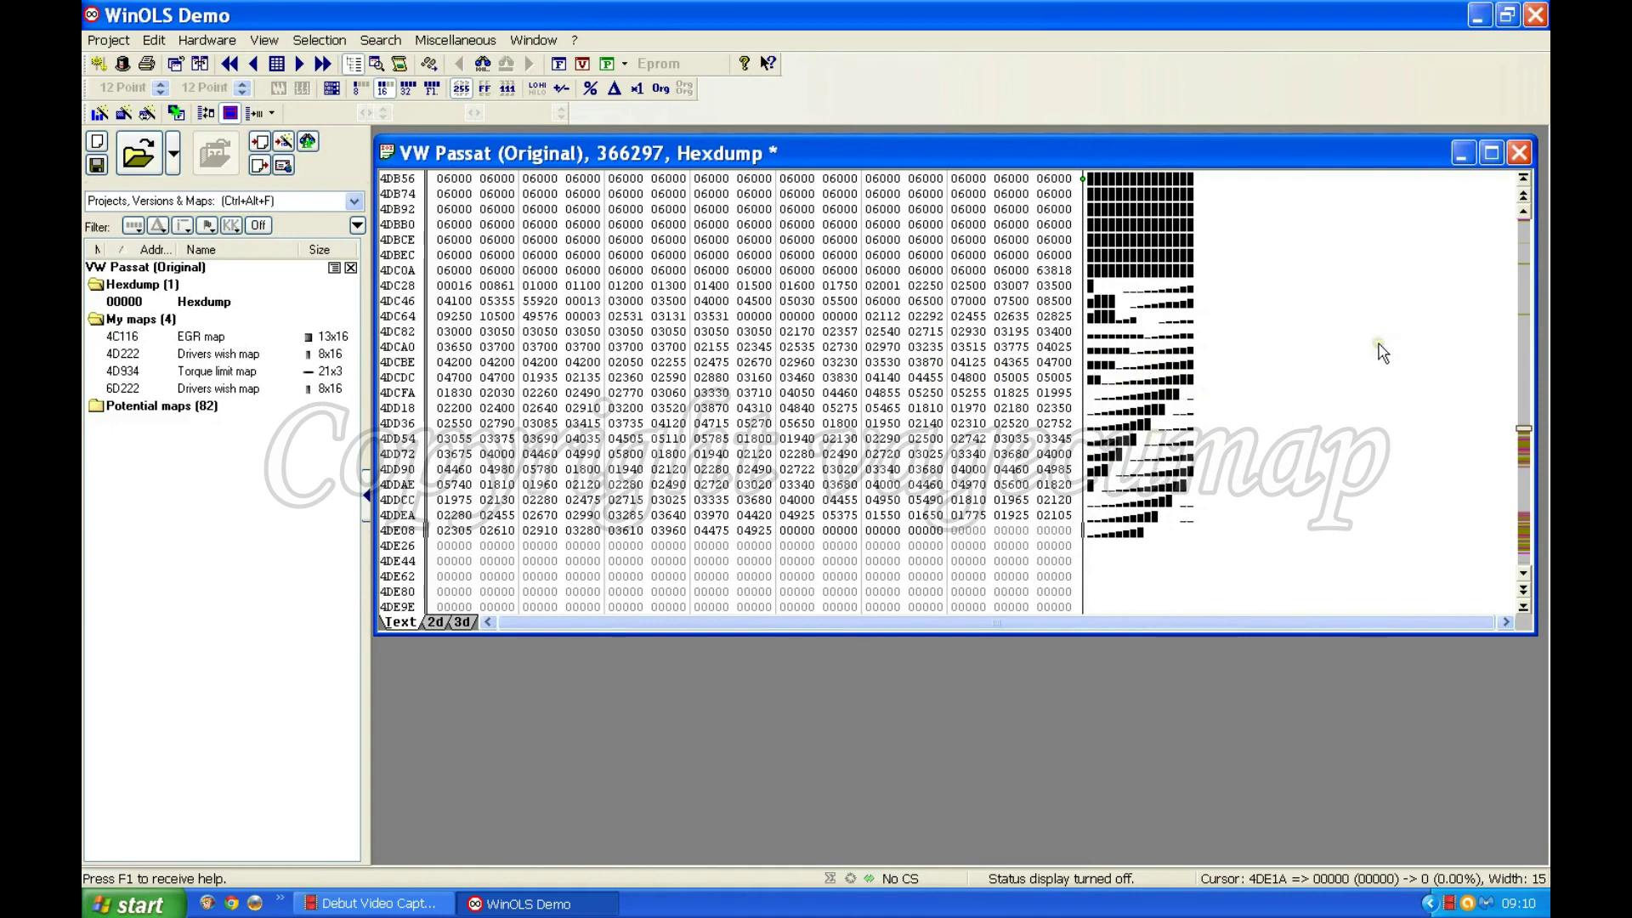
key("w")
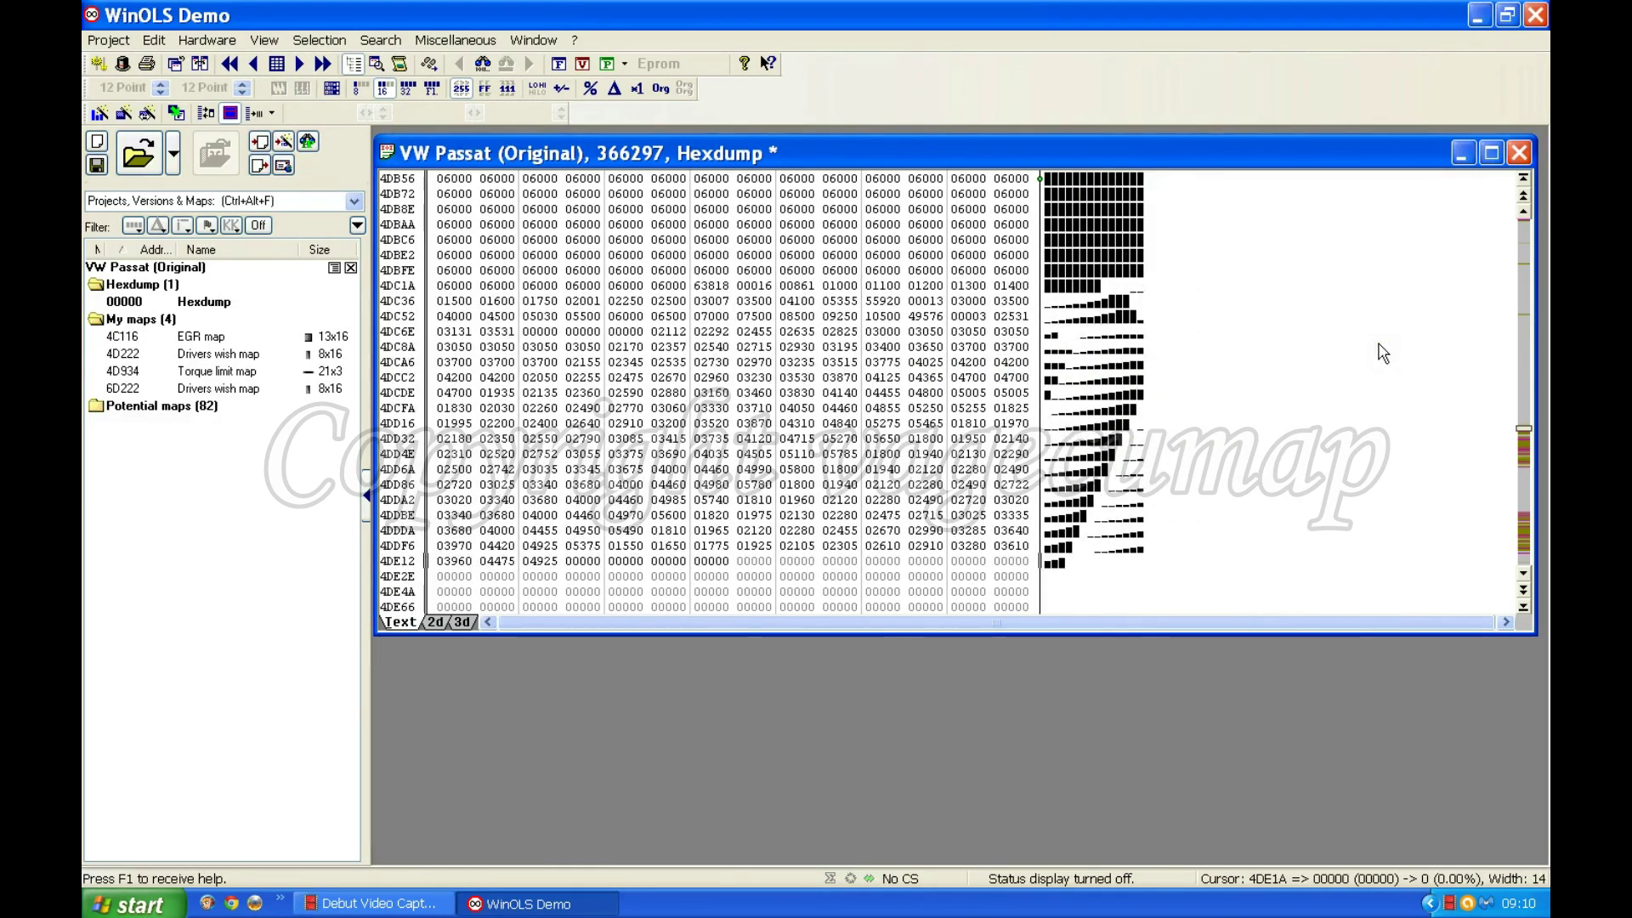
key("w")
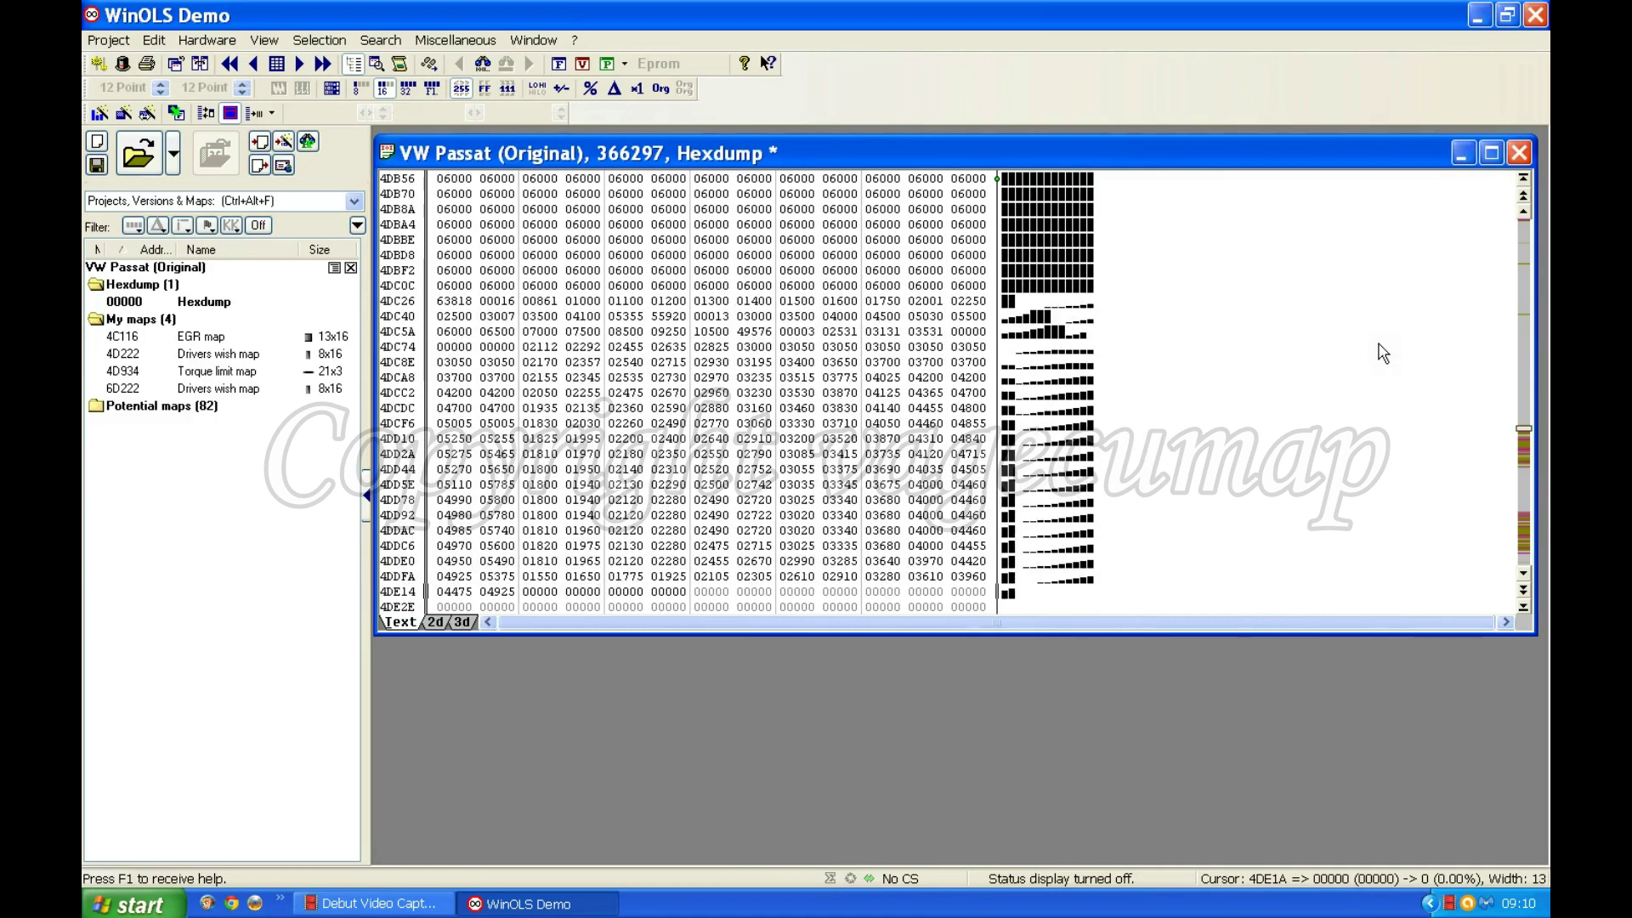
scroll(1347, 361, "down", 3)
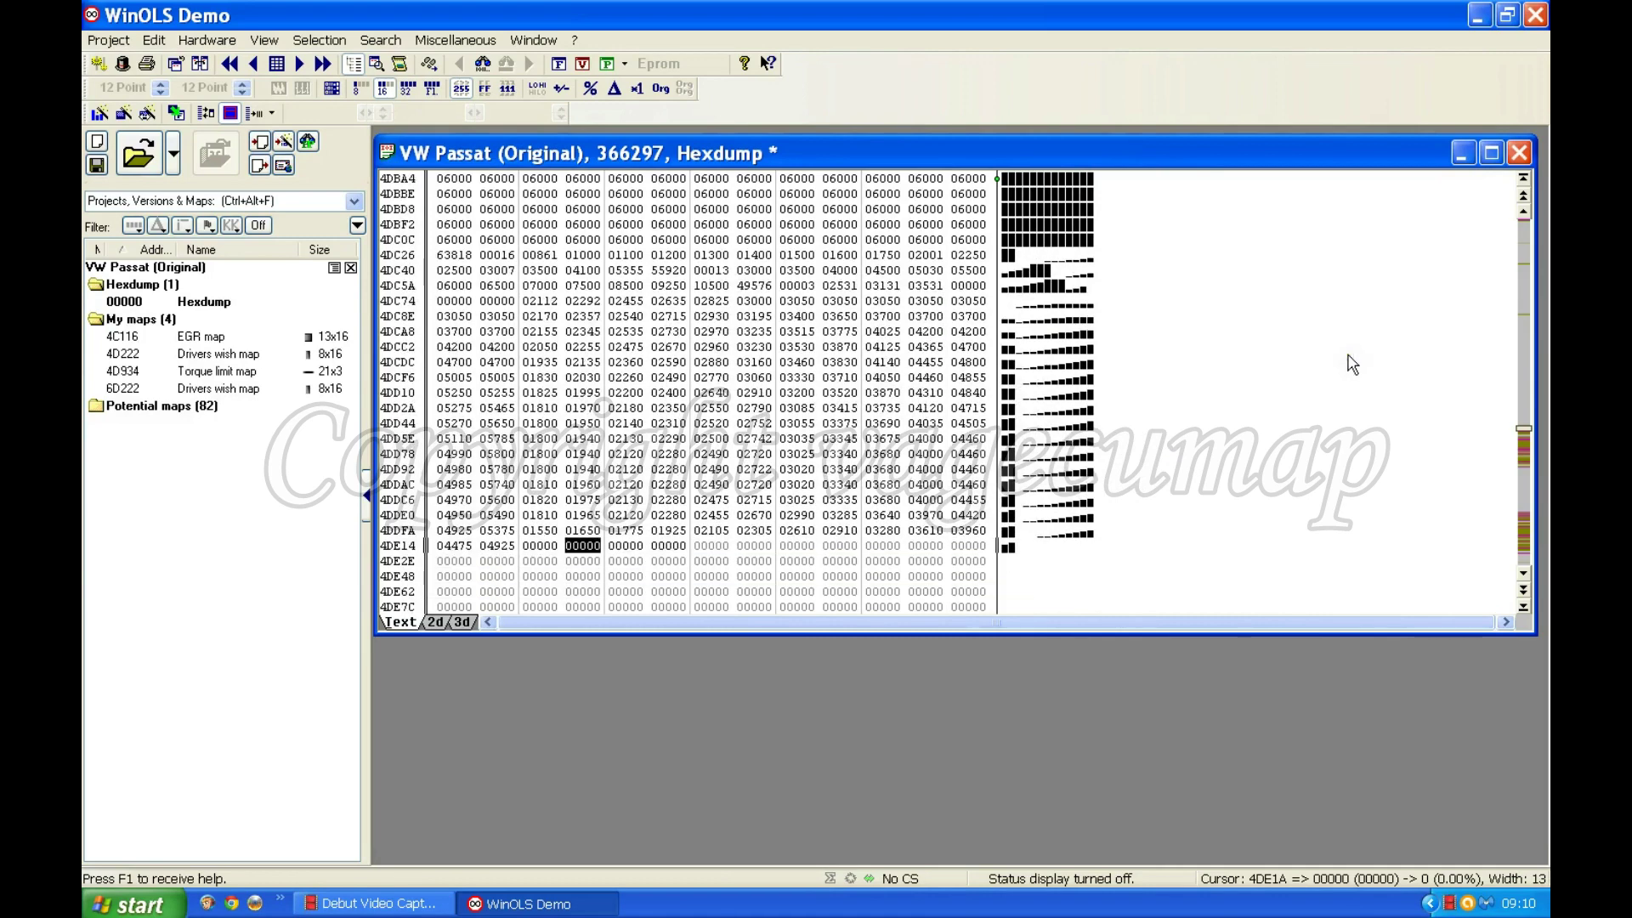
key("w")
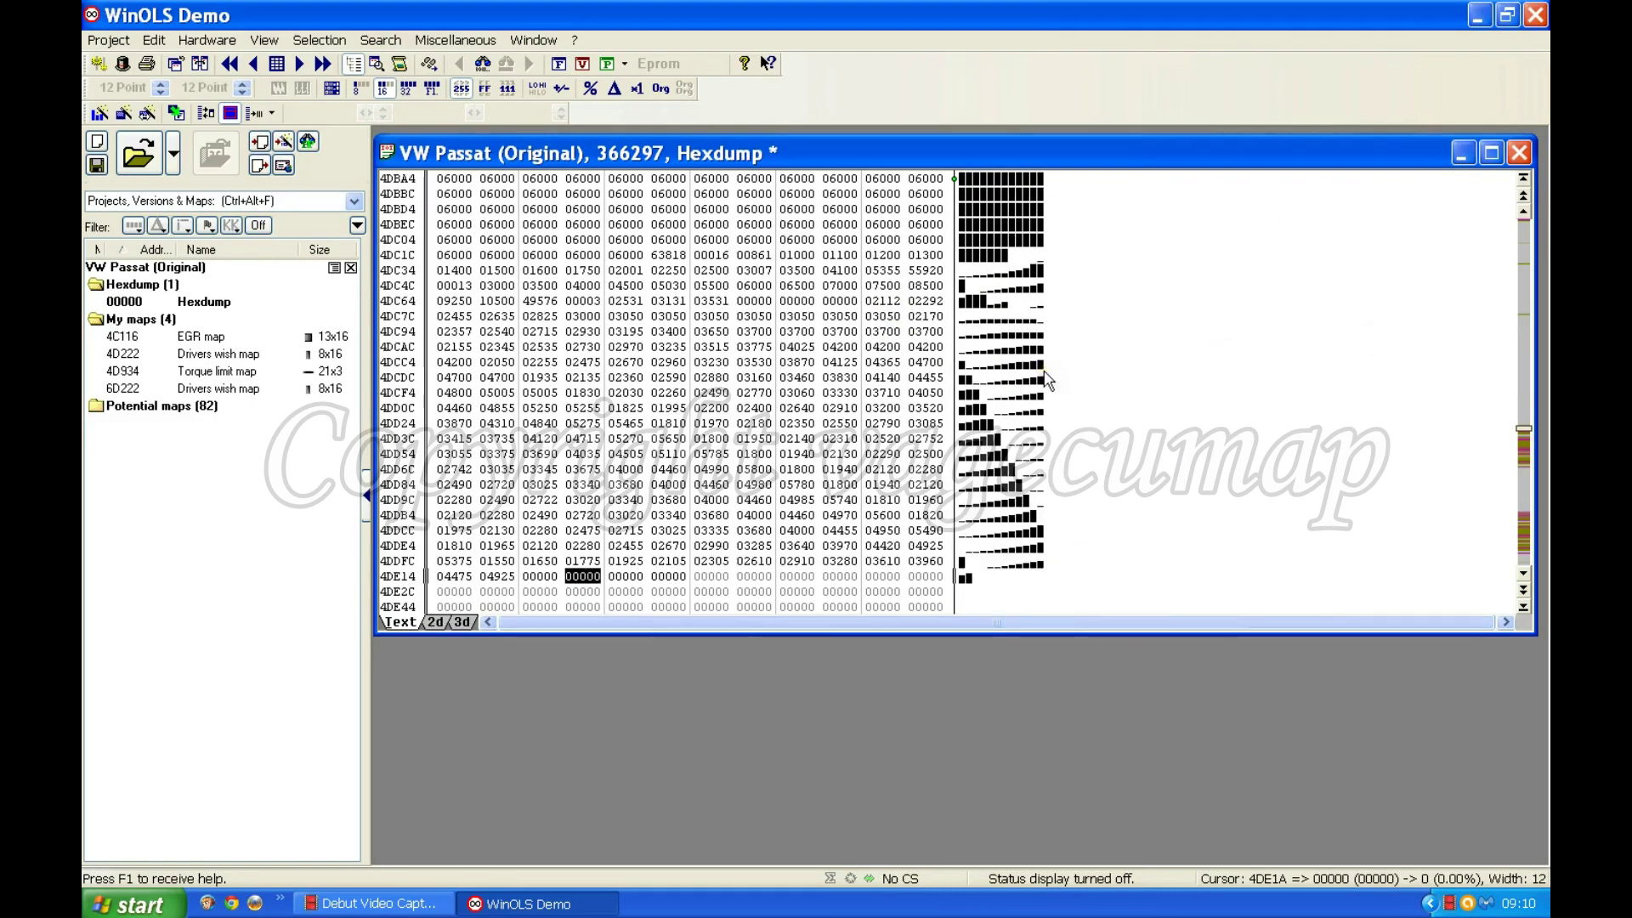
key("shift+w")
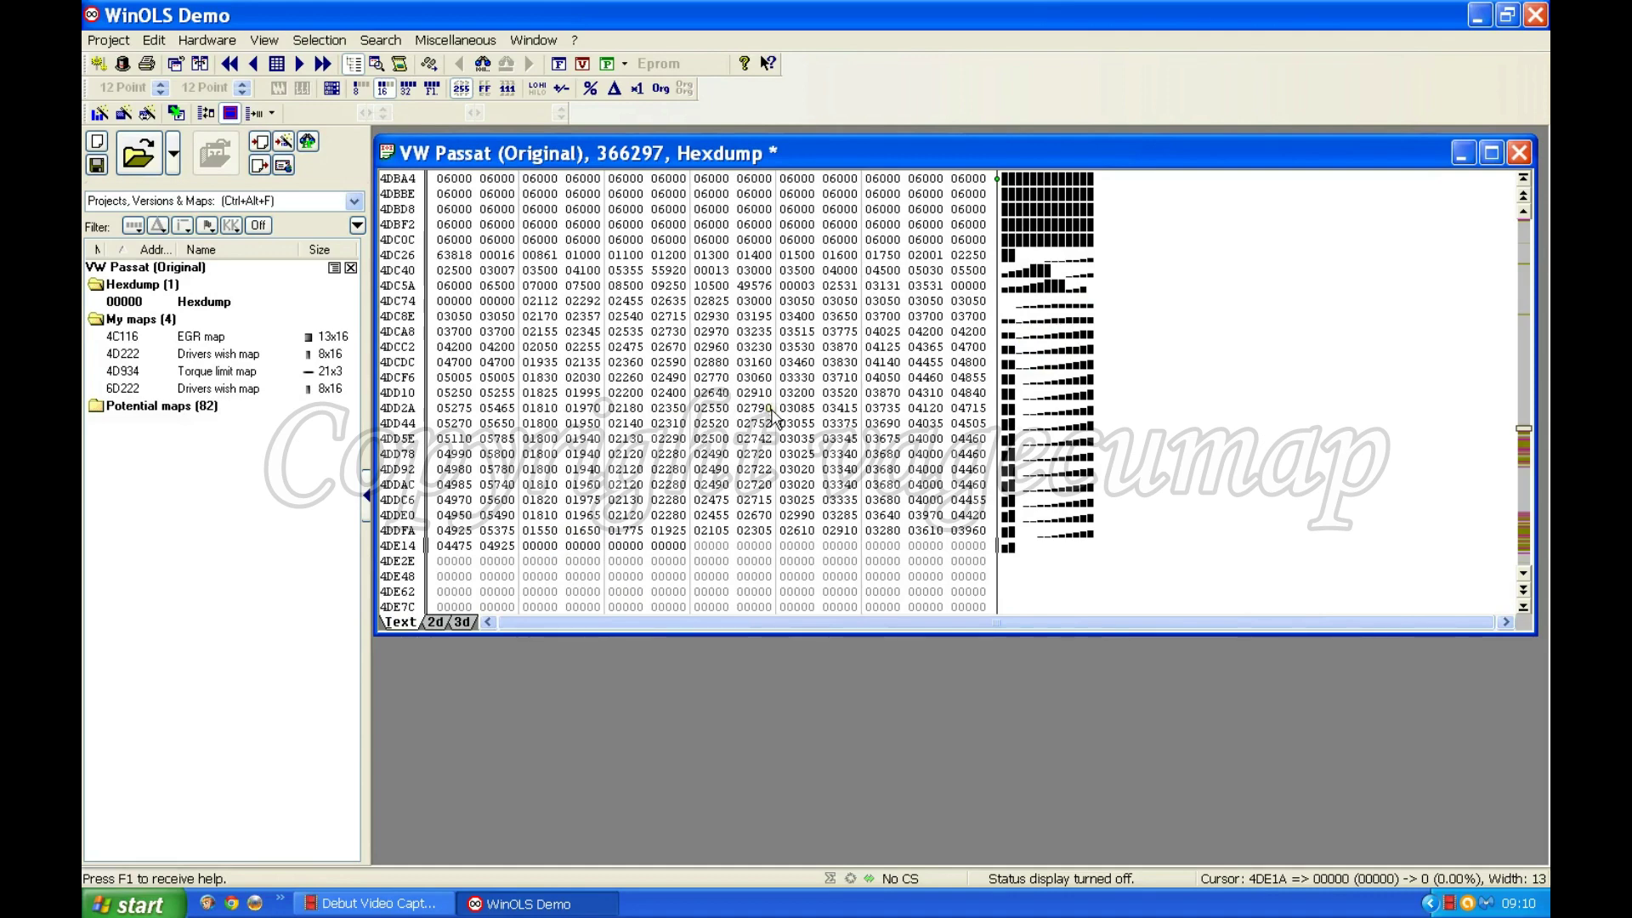
Shift the hexdump offset until row 4DC78 starts with 02112.
key("ctrl+Left")
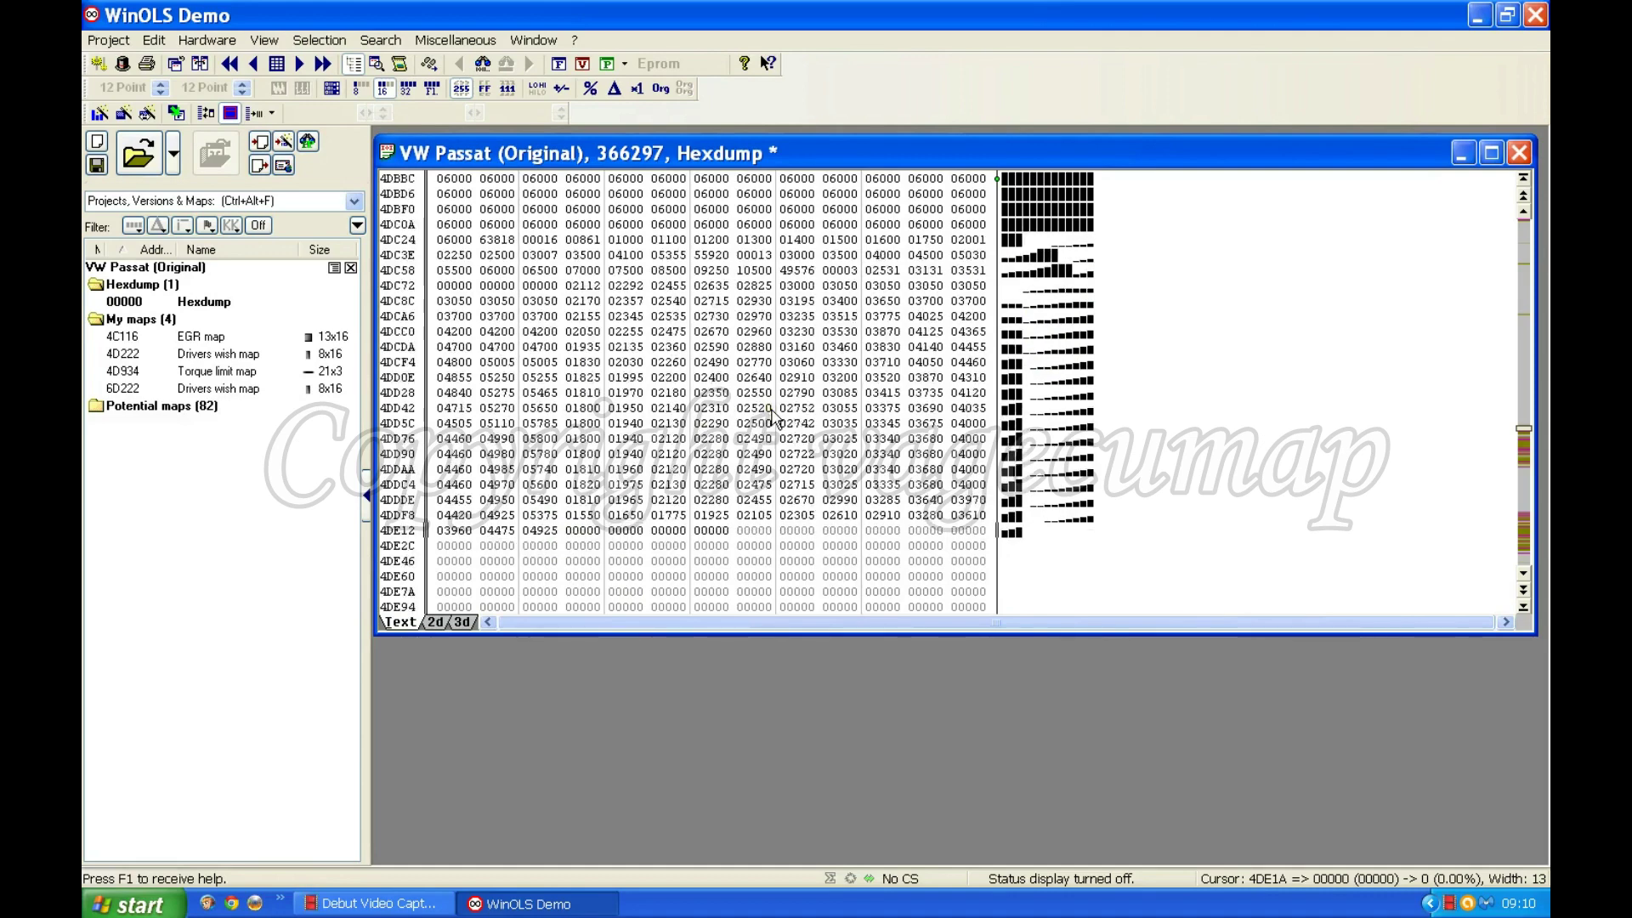
key("ctrl+Left")
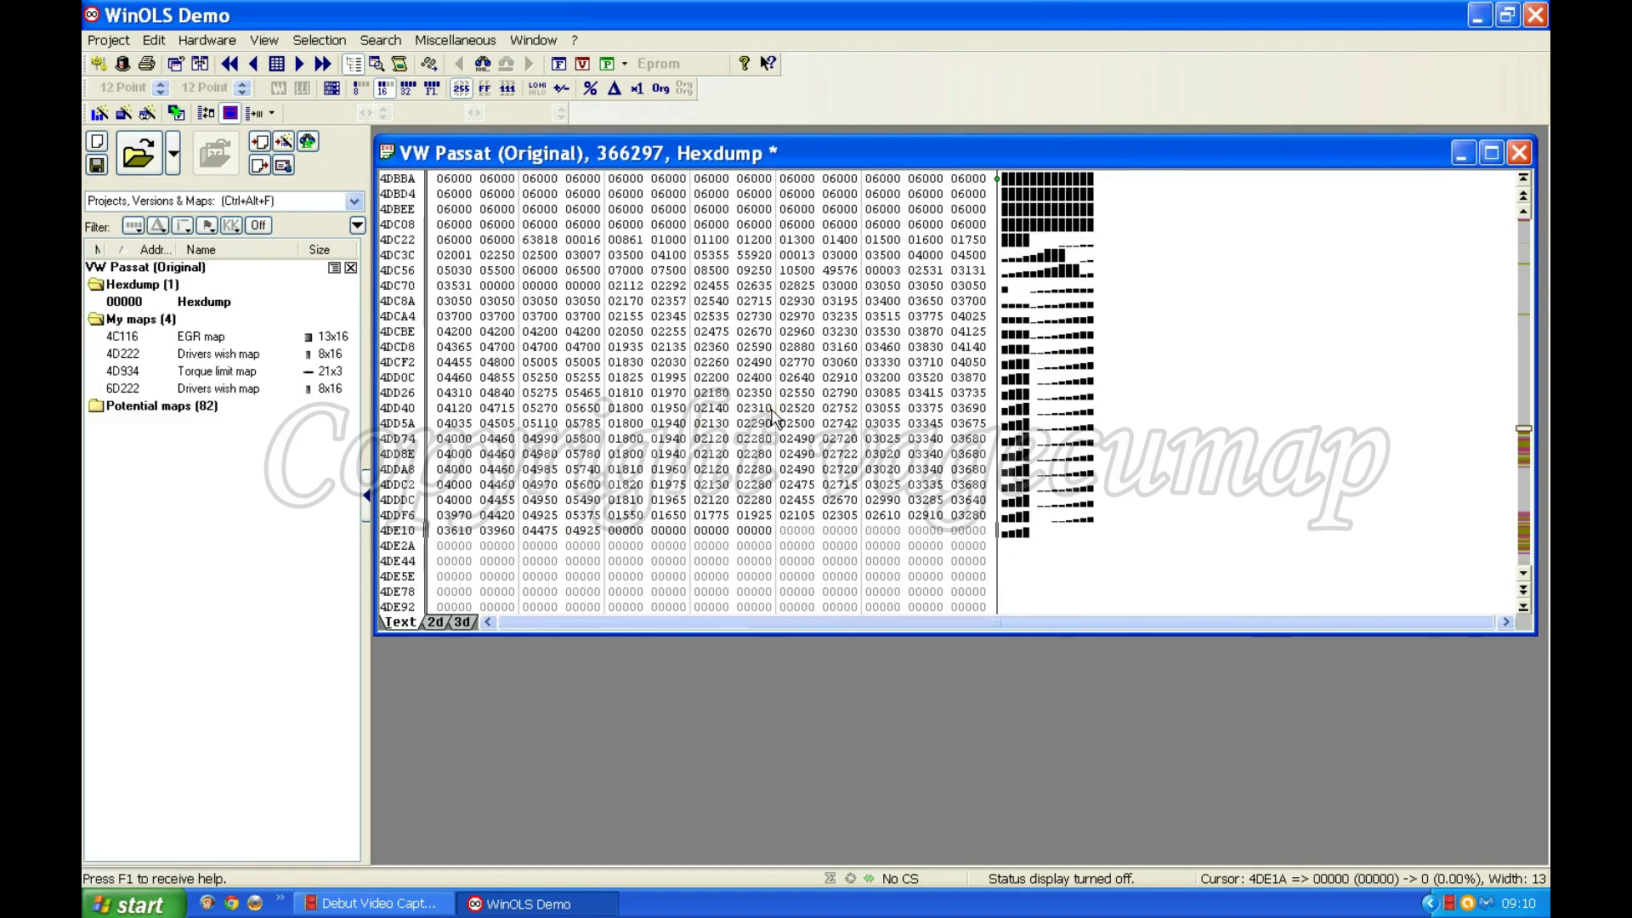
key("ctrl+Left")
key("ctrl+Left")
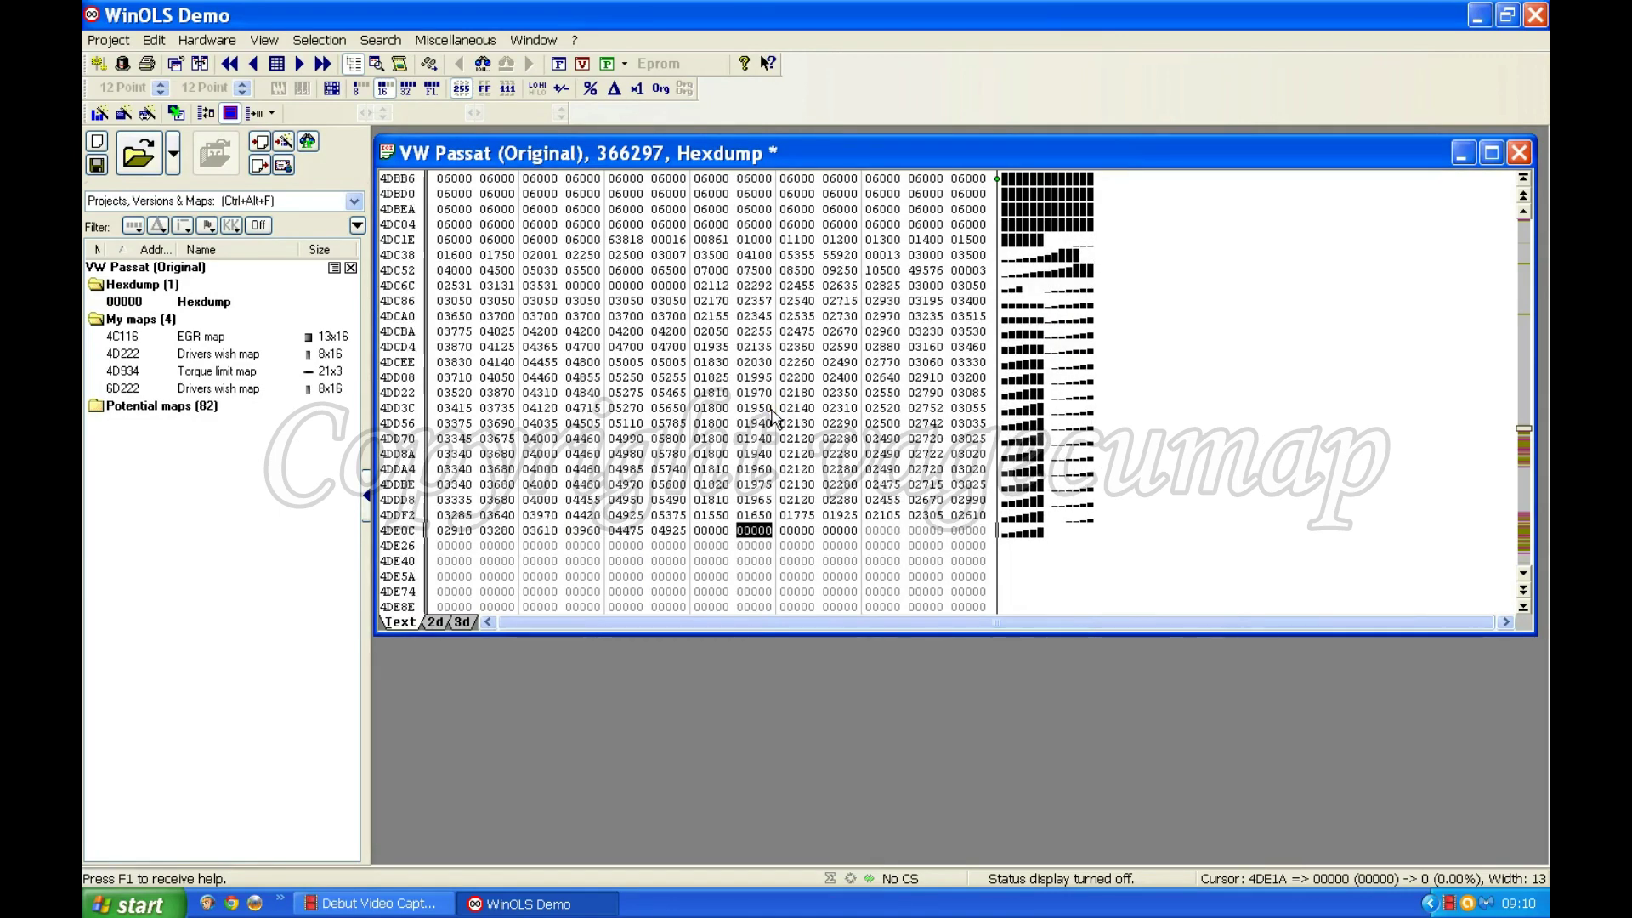
key("ctrl+Left")
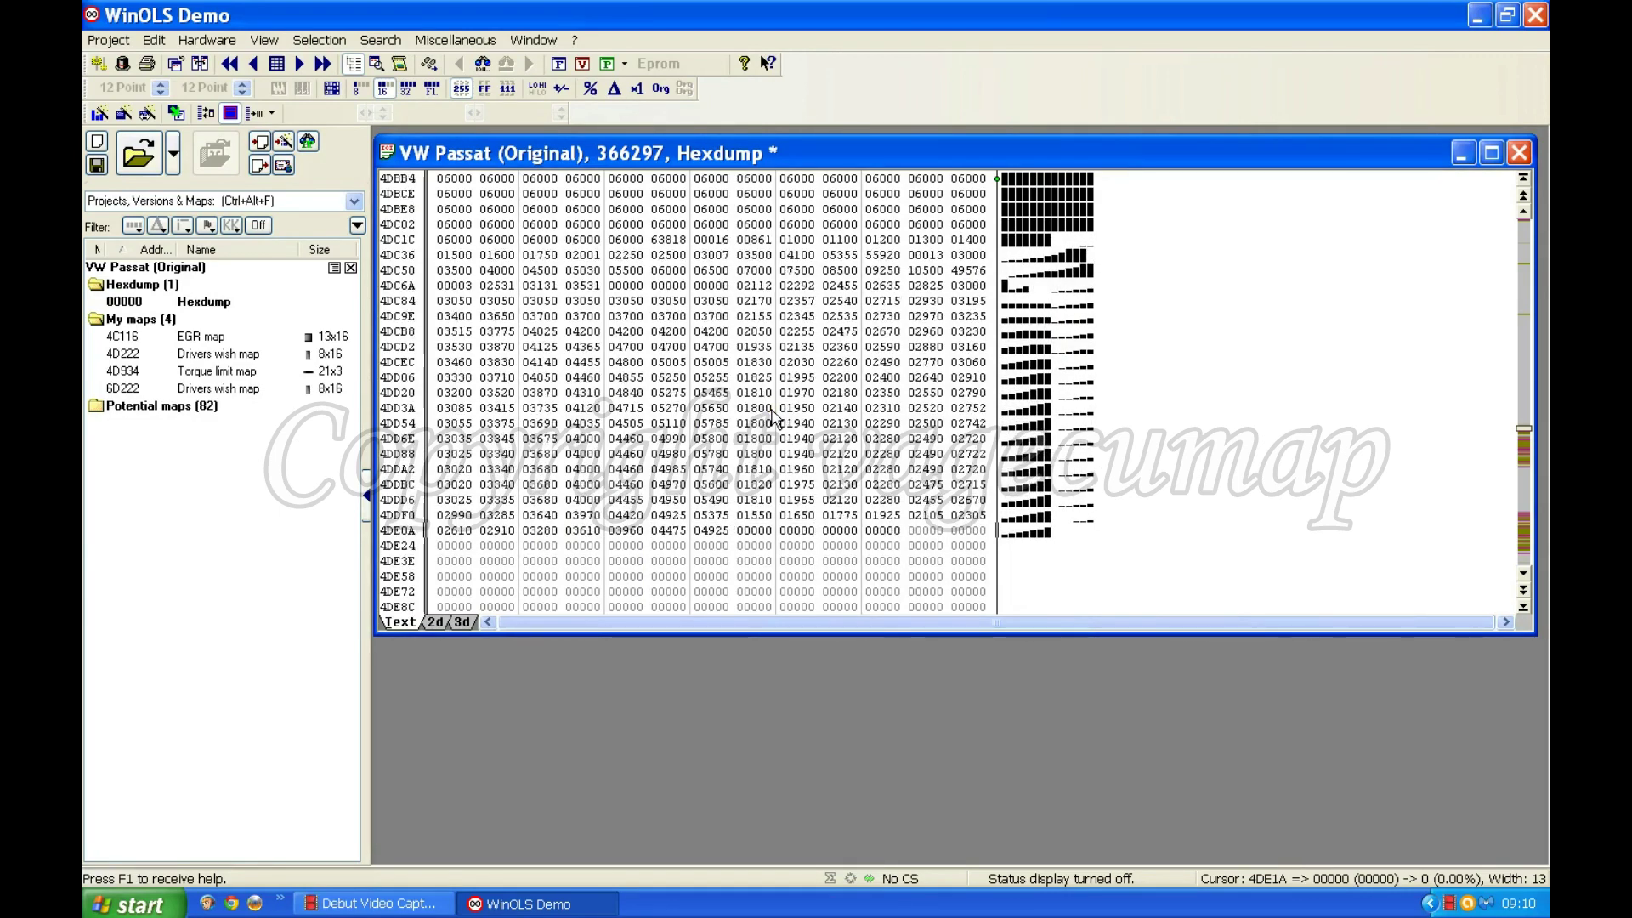
key("ctrl+Left")
key("ctrl+Left")
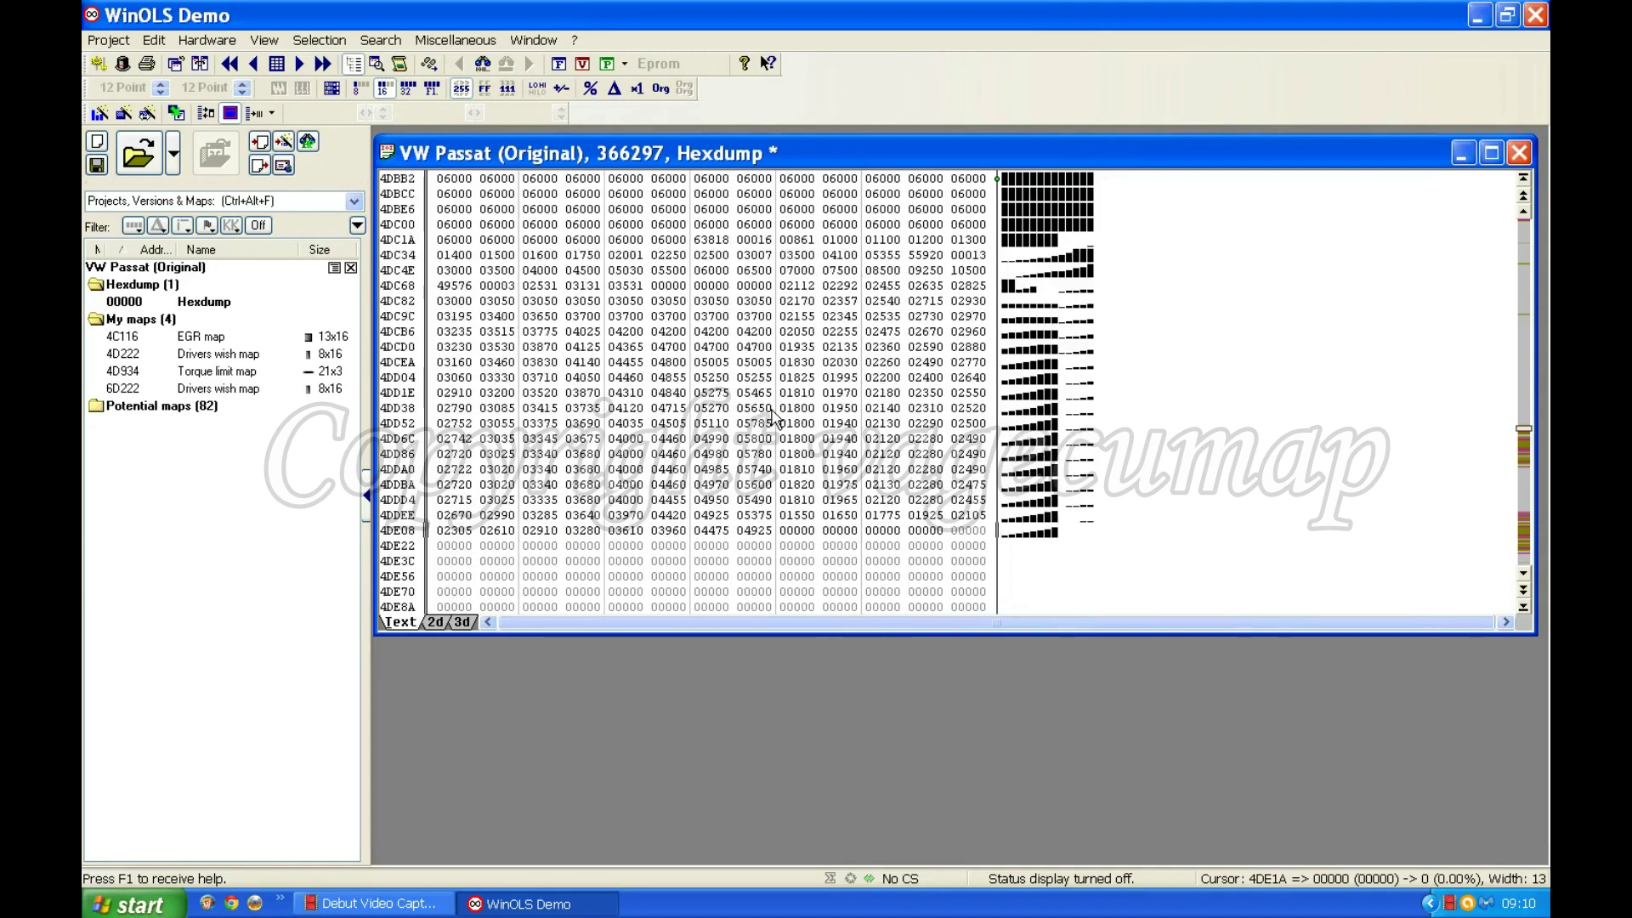
key("ctrl+Left")
key("ctrl+Left")
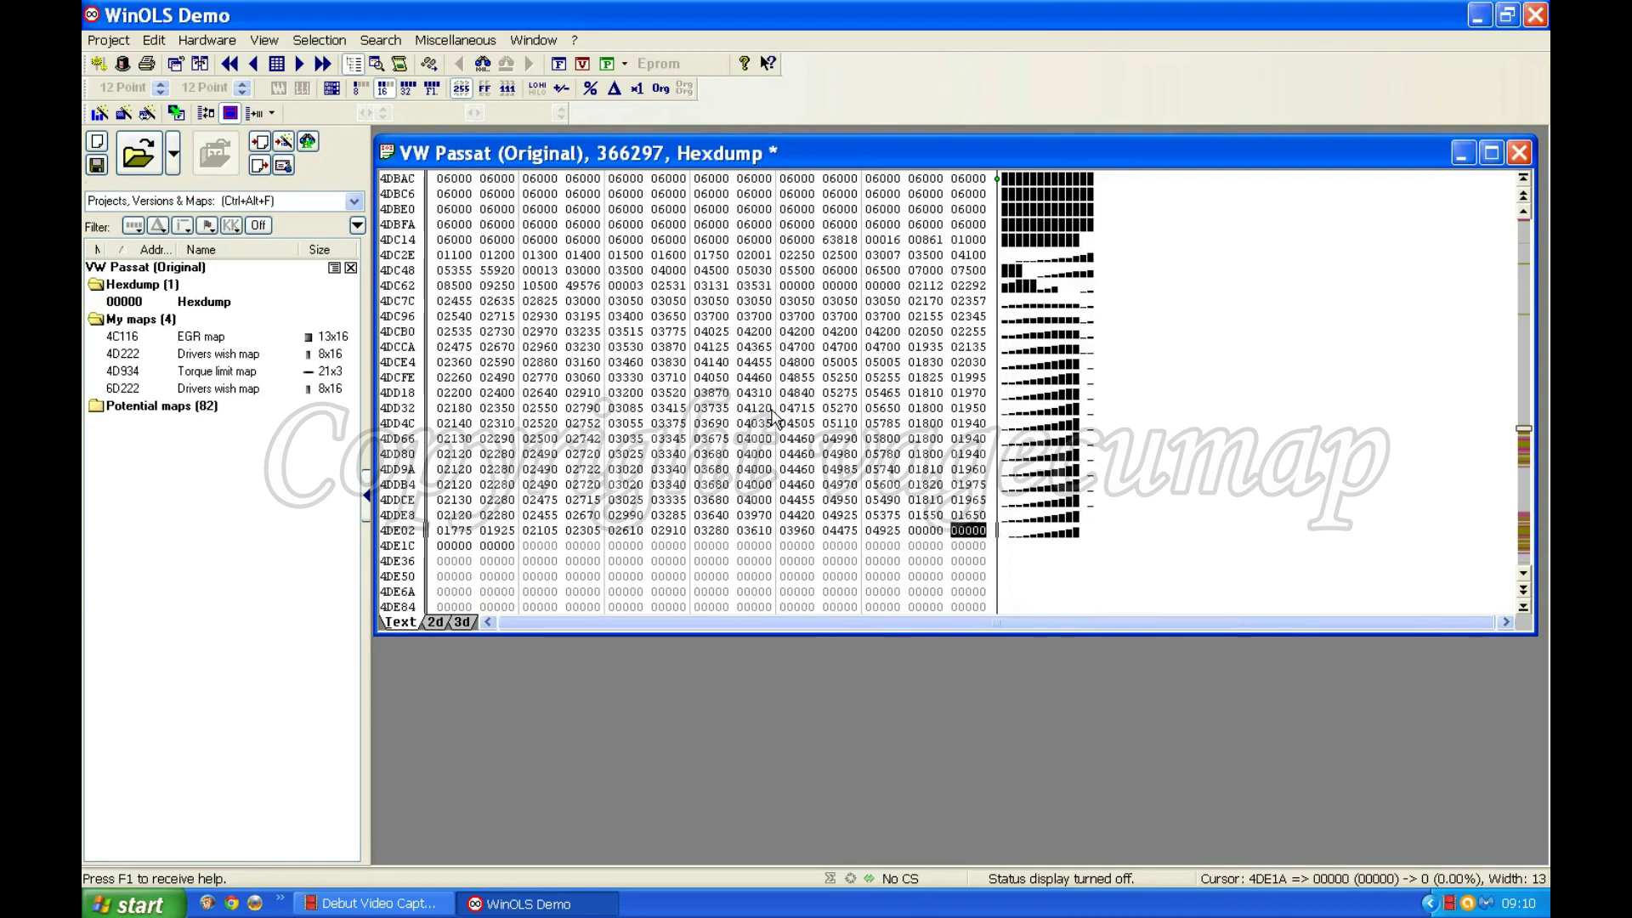
key("ctrl+Left")
key("ctrl+Left")
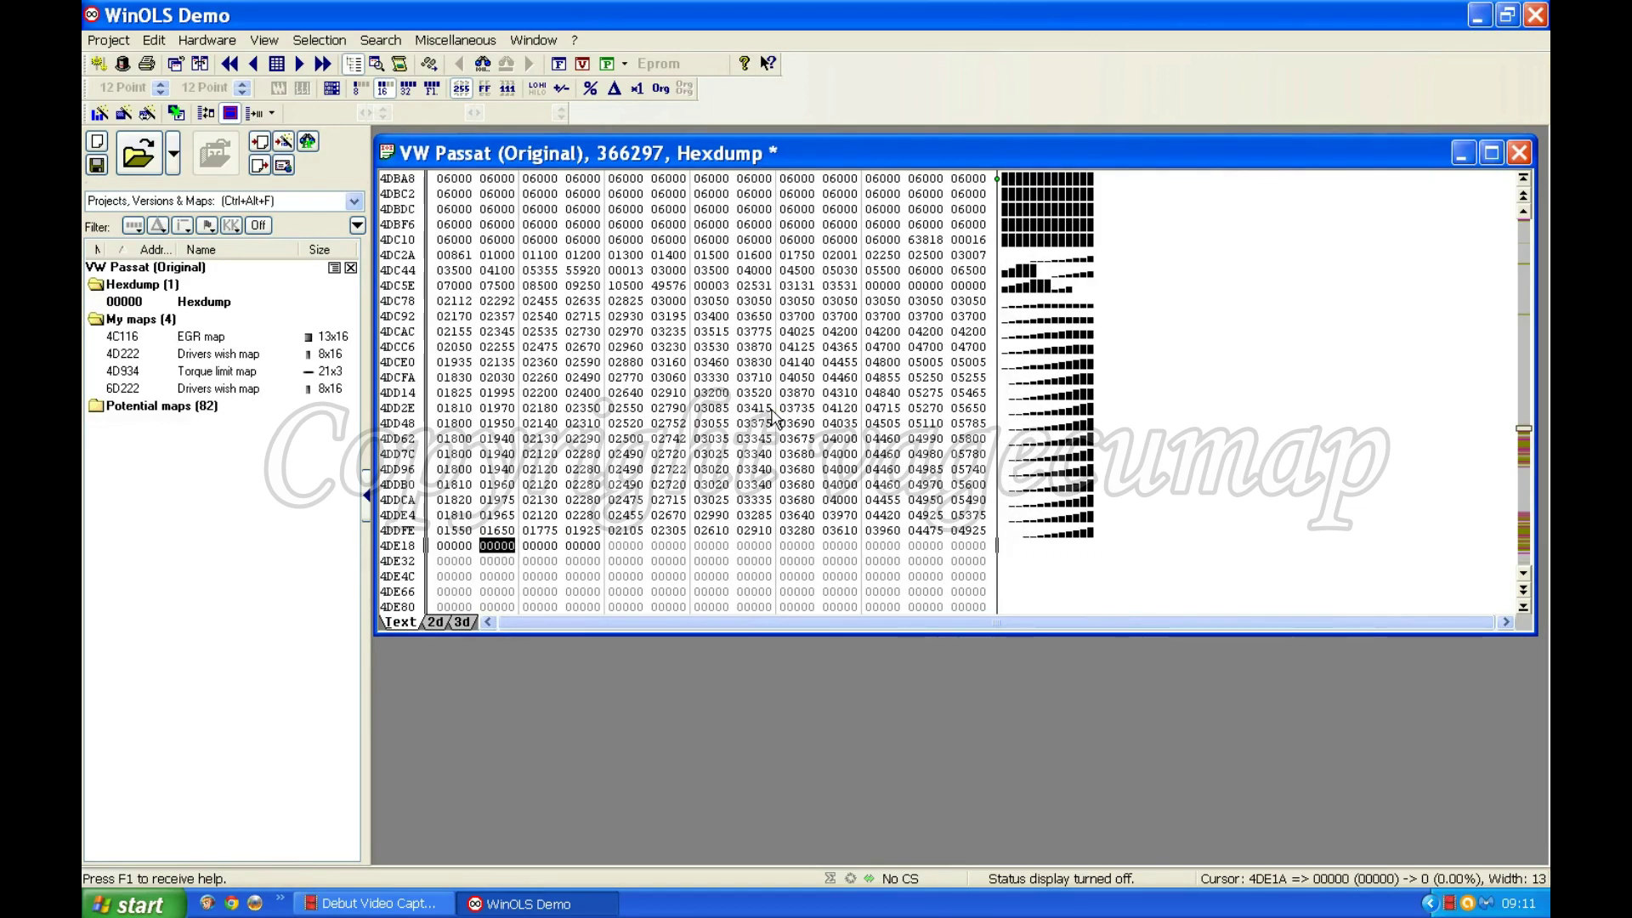
key("ctrl+Left")
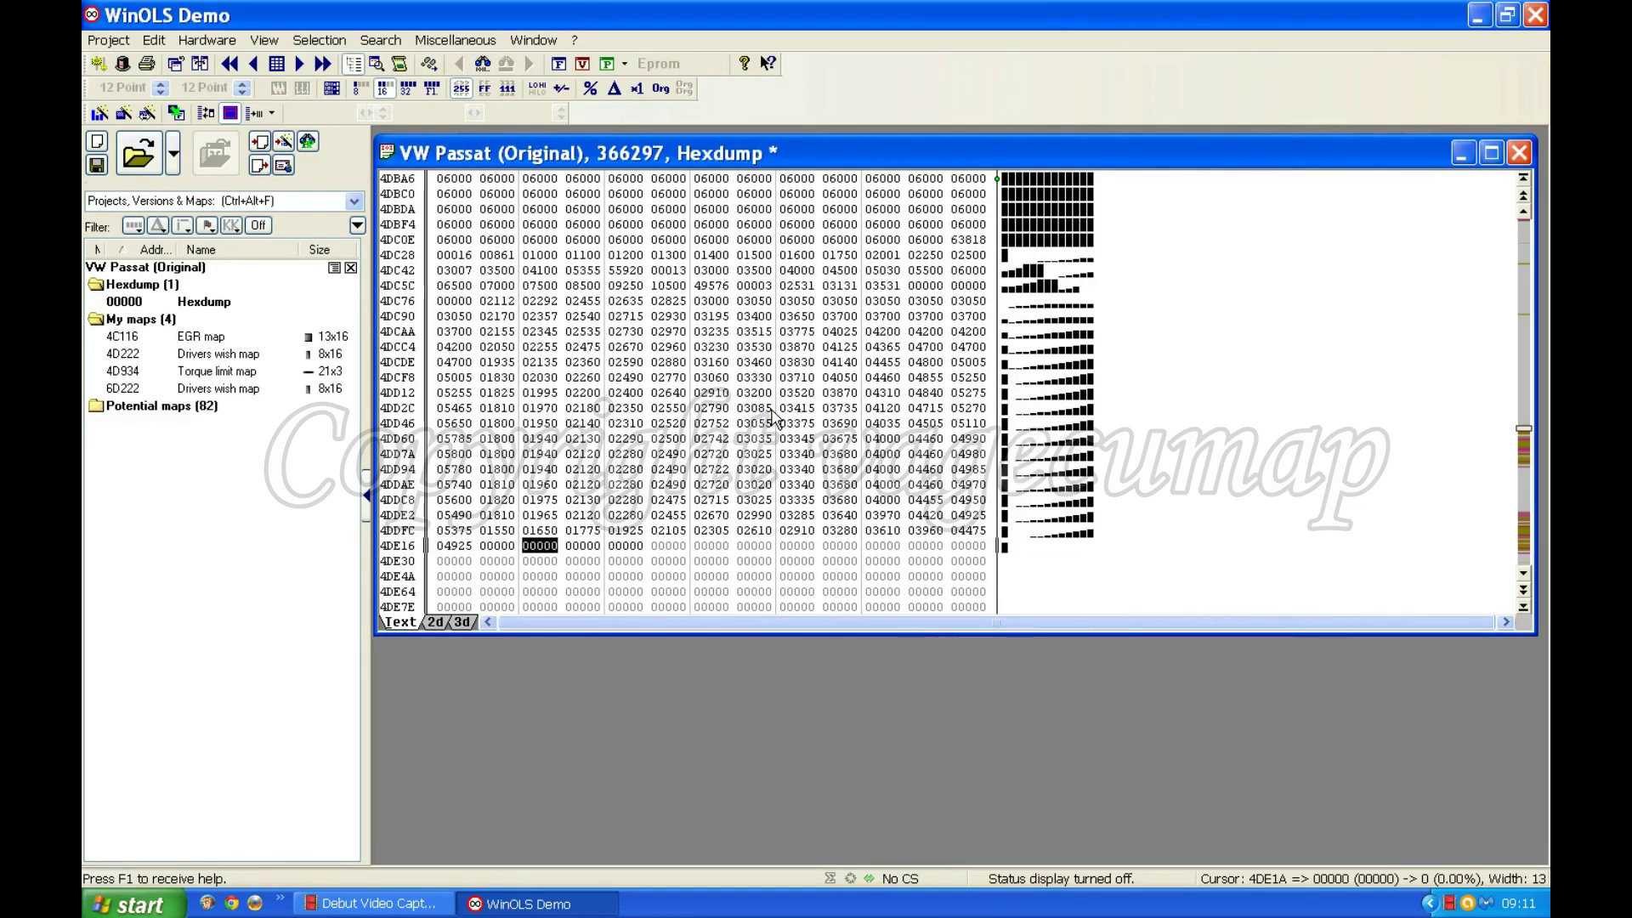
key("ctrl+Right")
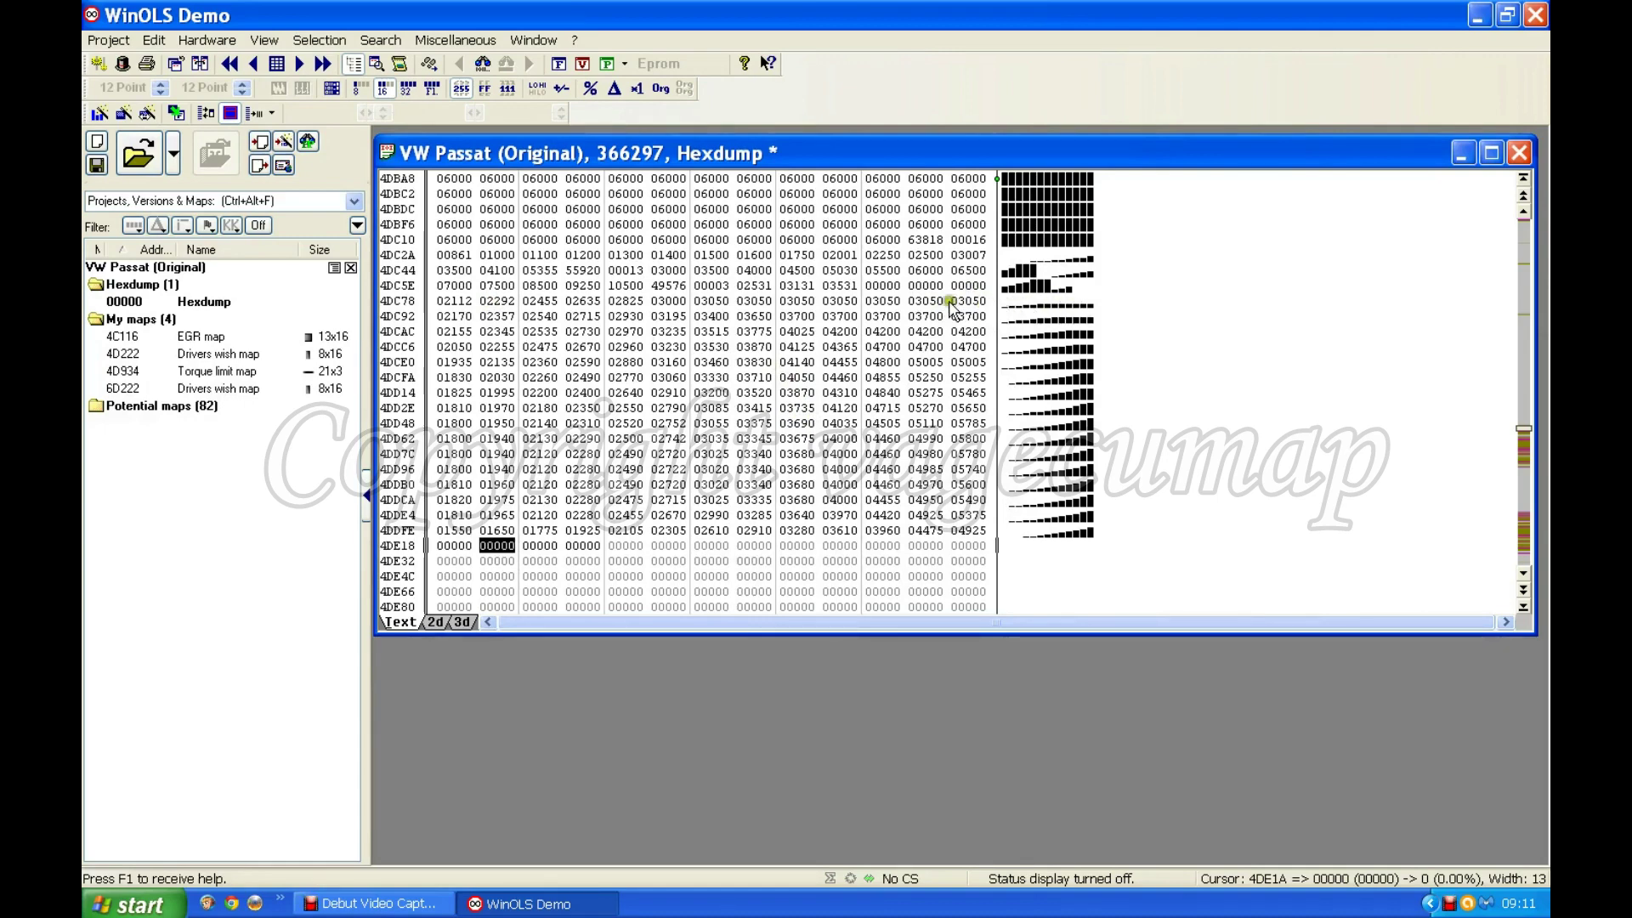
Mark the 13x16 block of 208 values from 02112 at 4DC78 through 4DE16.
left_click_drag(455, 301, 966, 311)
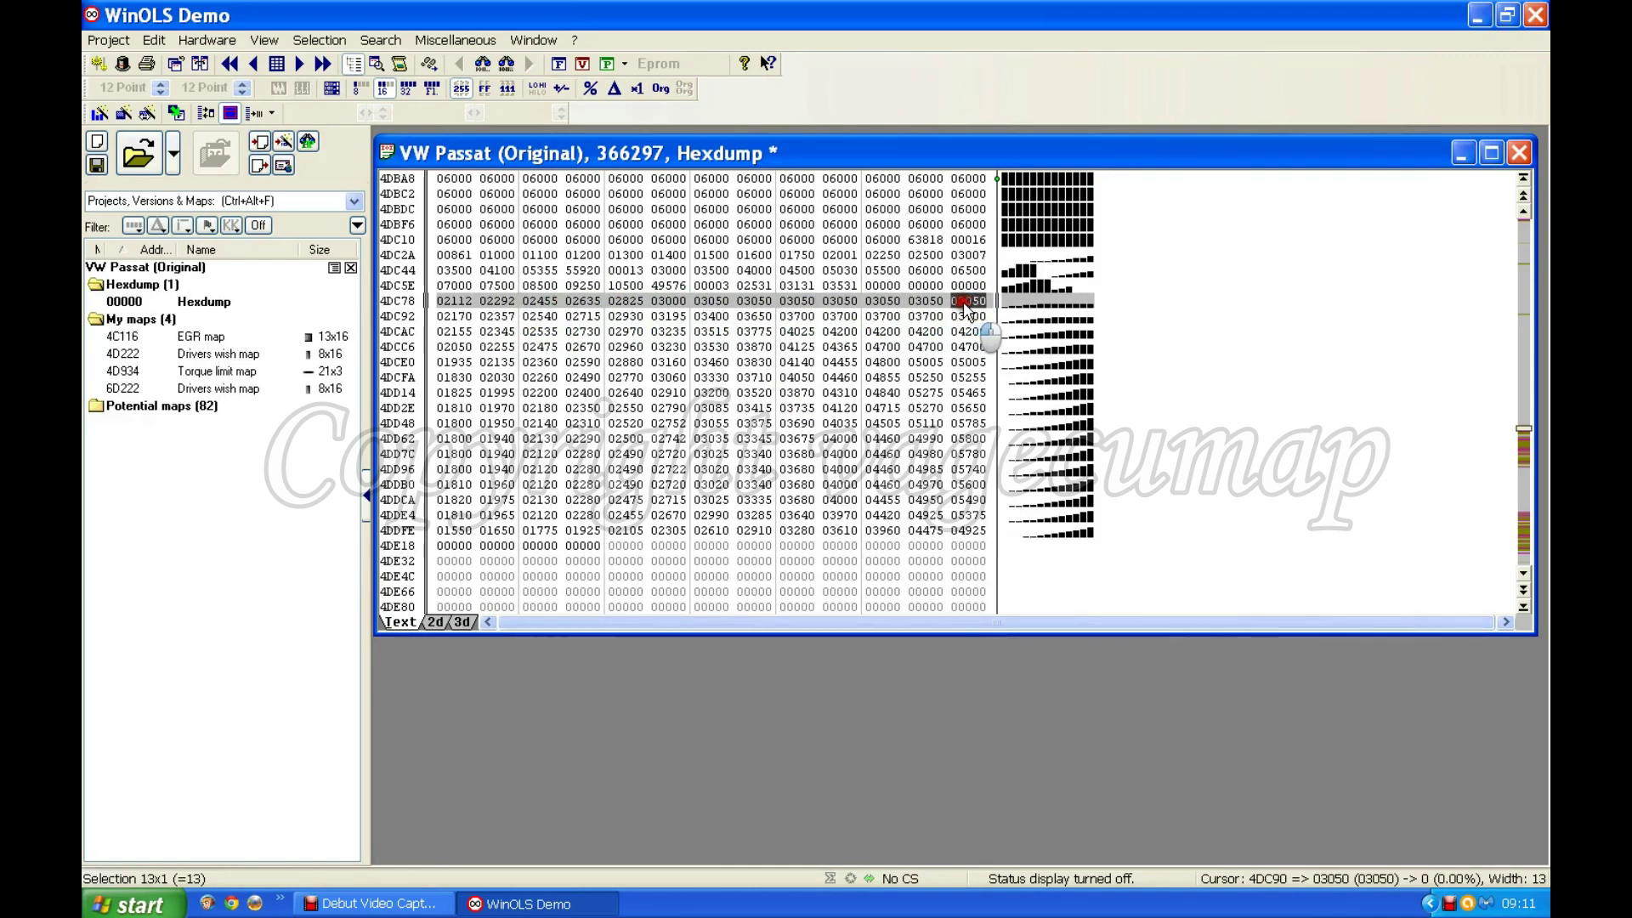
left_click_drag(967, 308, 972, 534)
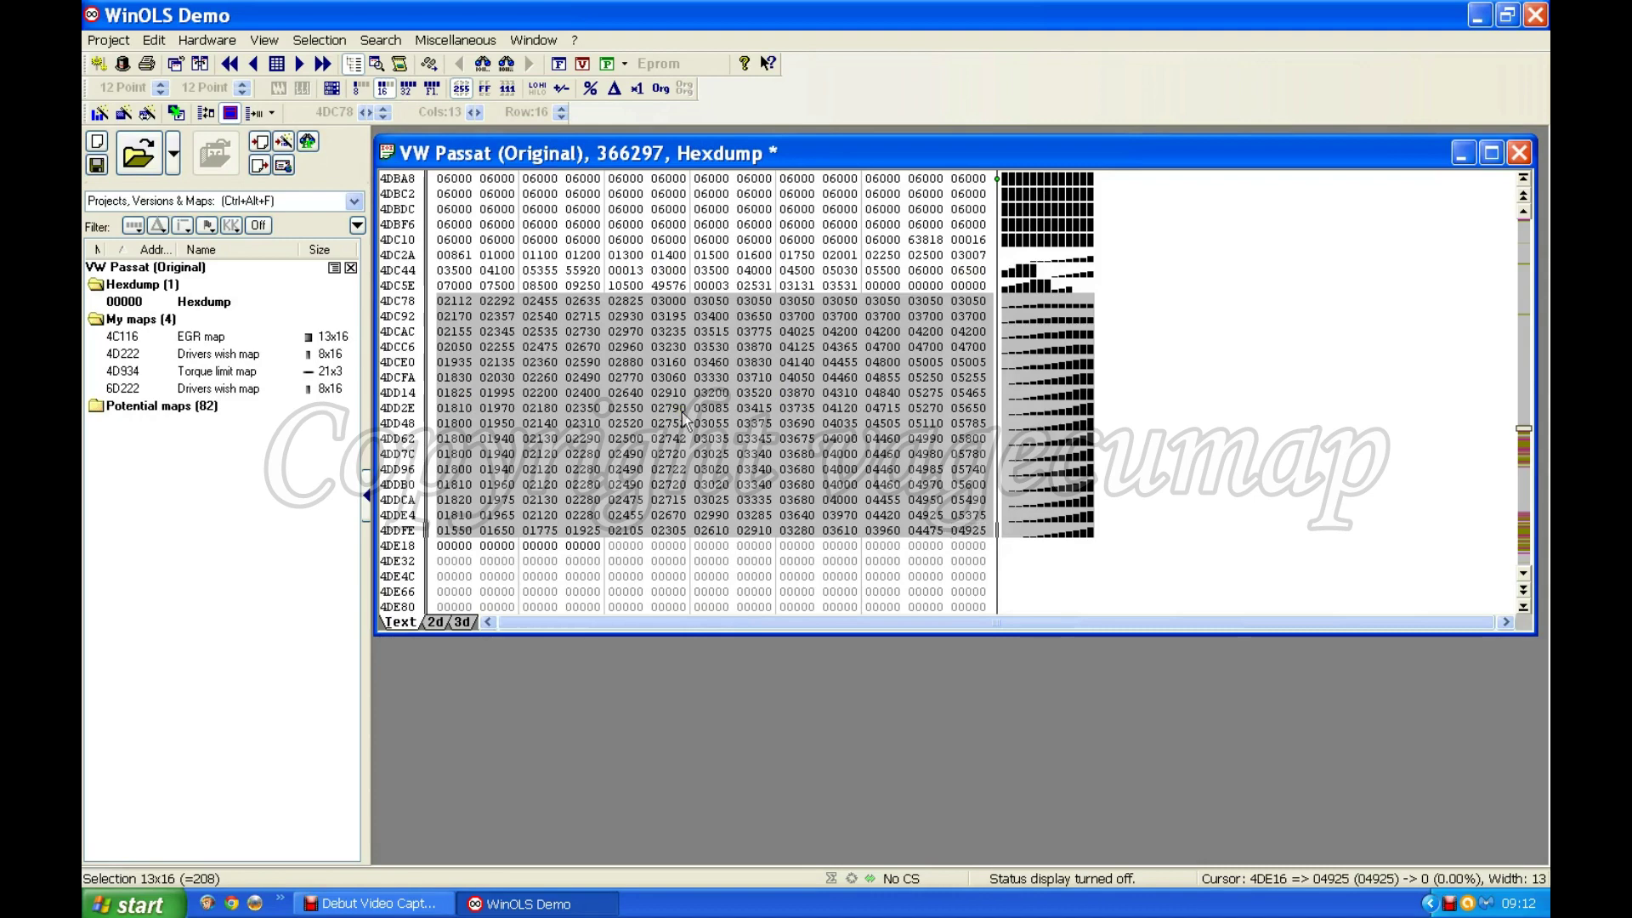
left_click(322, 42)
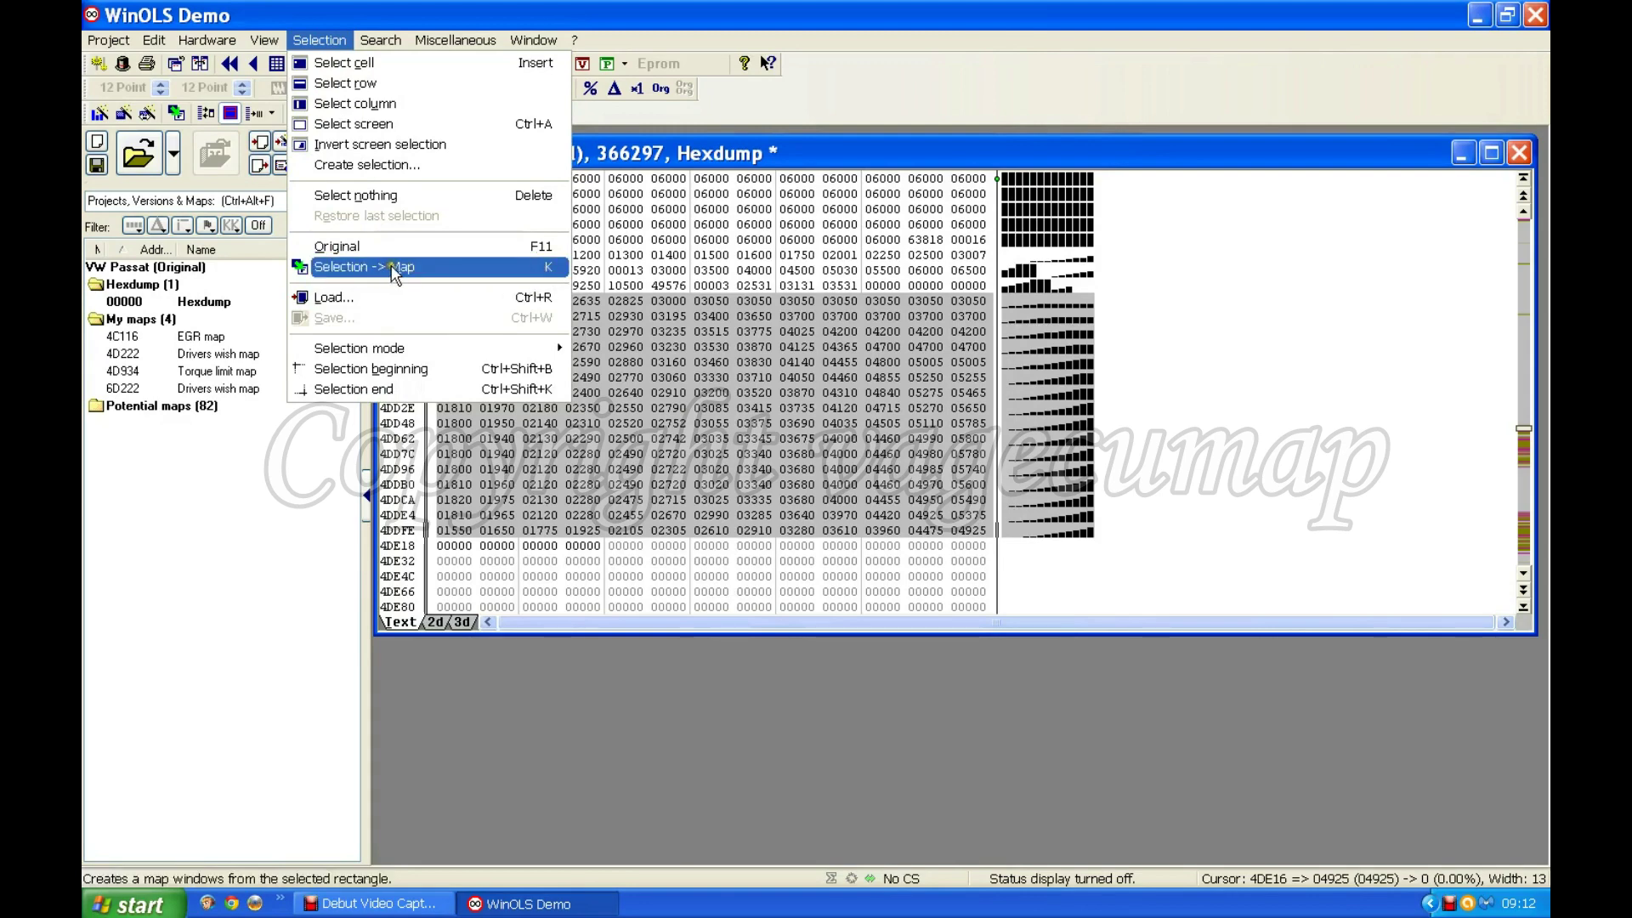
Convert the selection into a 13x16 map named Map at 4DC78 and position its window beside the hexdump.
left_click(394, 269)
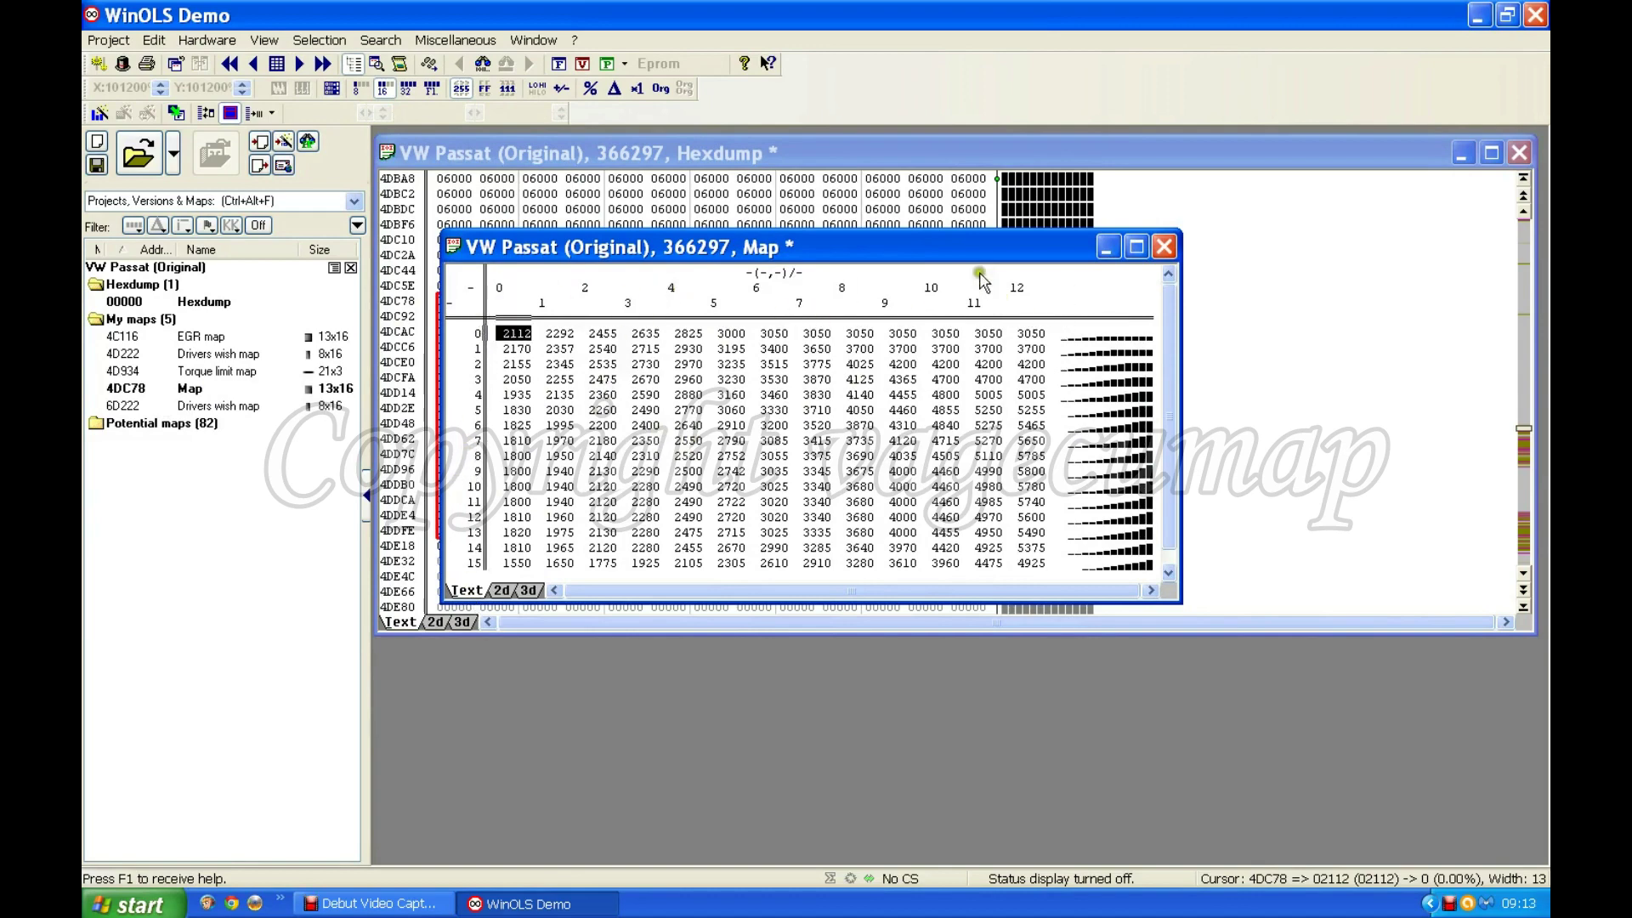
left_click_drag(845, 255, 951, 507)
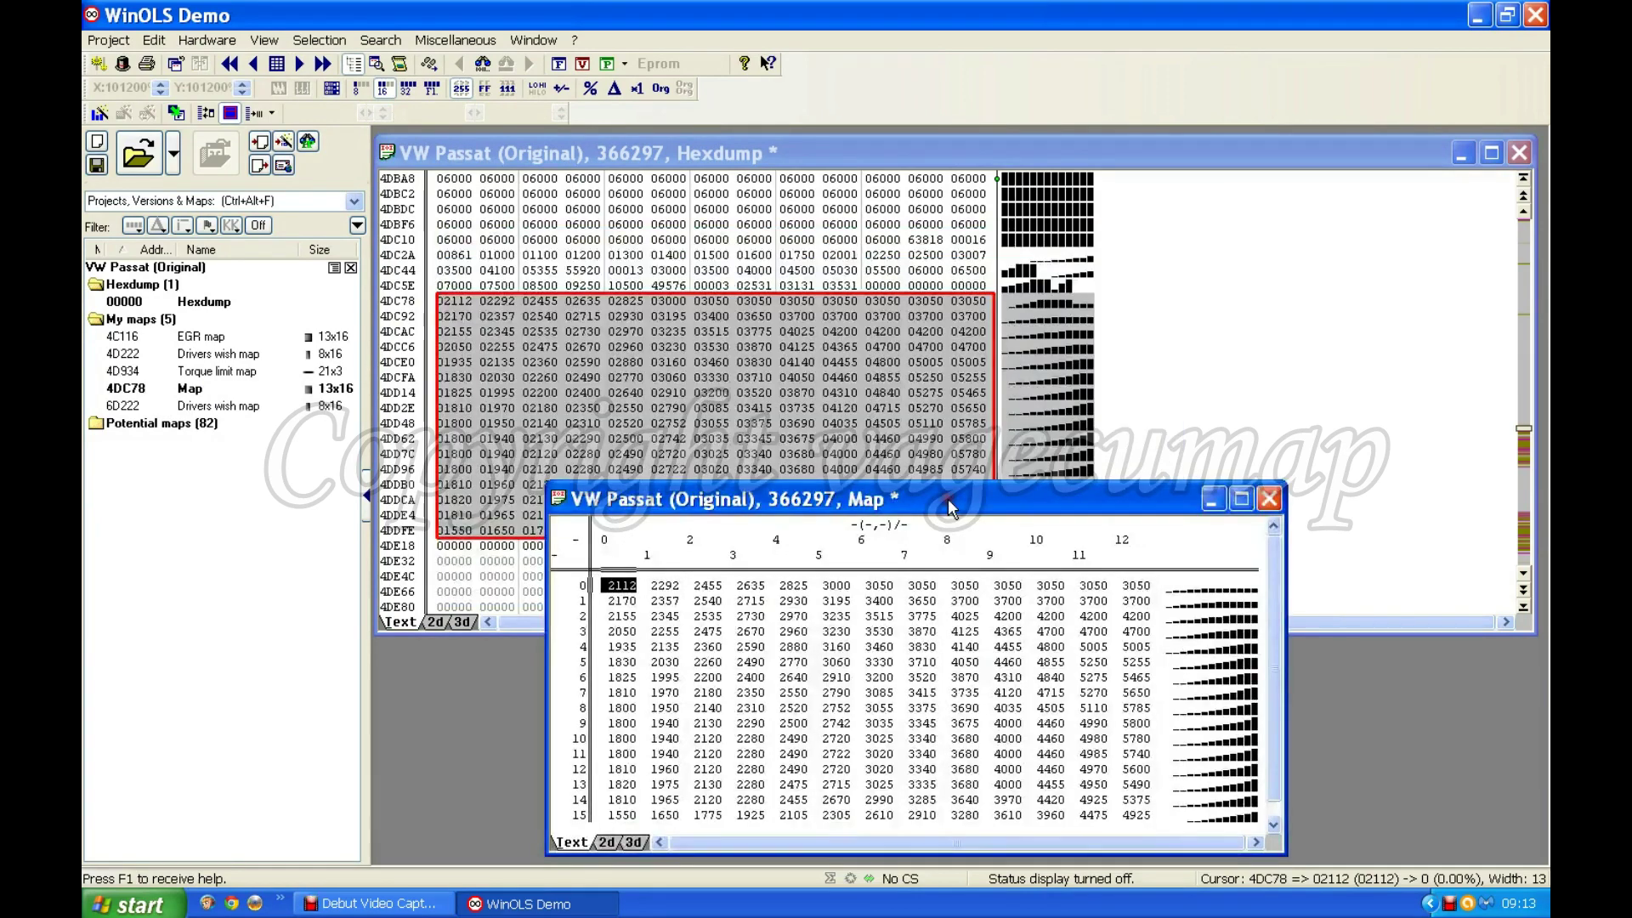
left_click(1176, 283)
scroll(1169, 284, "down", 2)
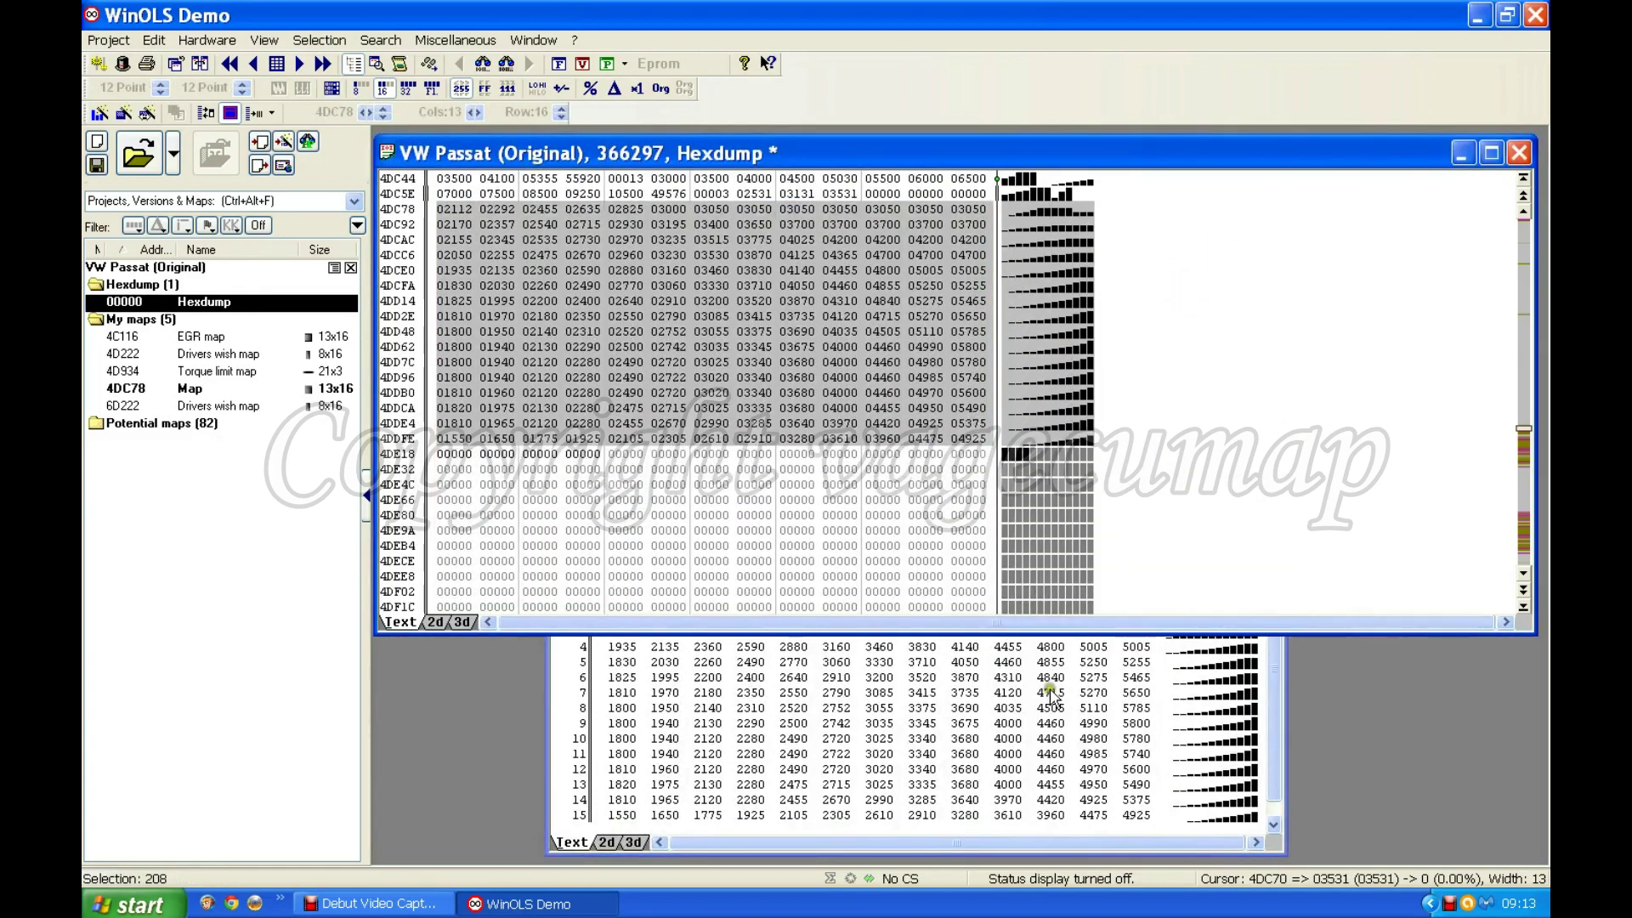
left_click(1053, 695)
left_click_drag(947, 504, 832, 495)
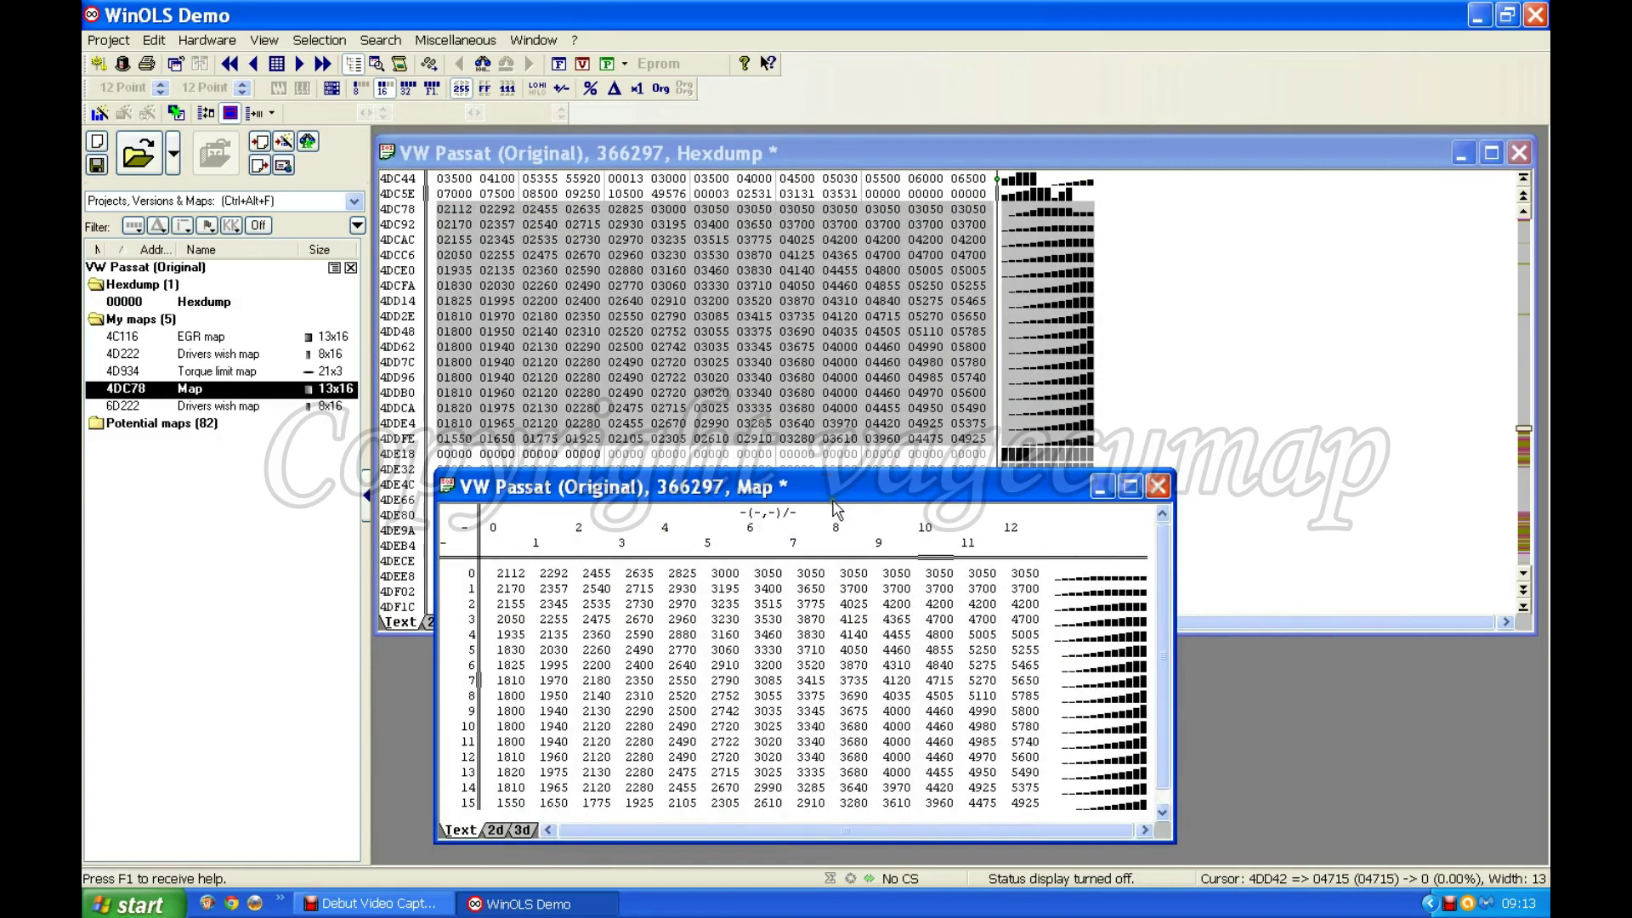
left_click(1184, 255)
scroll(1186, 268, "up", 1)
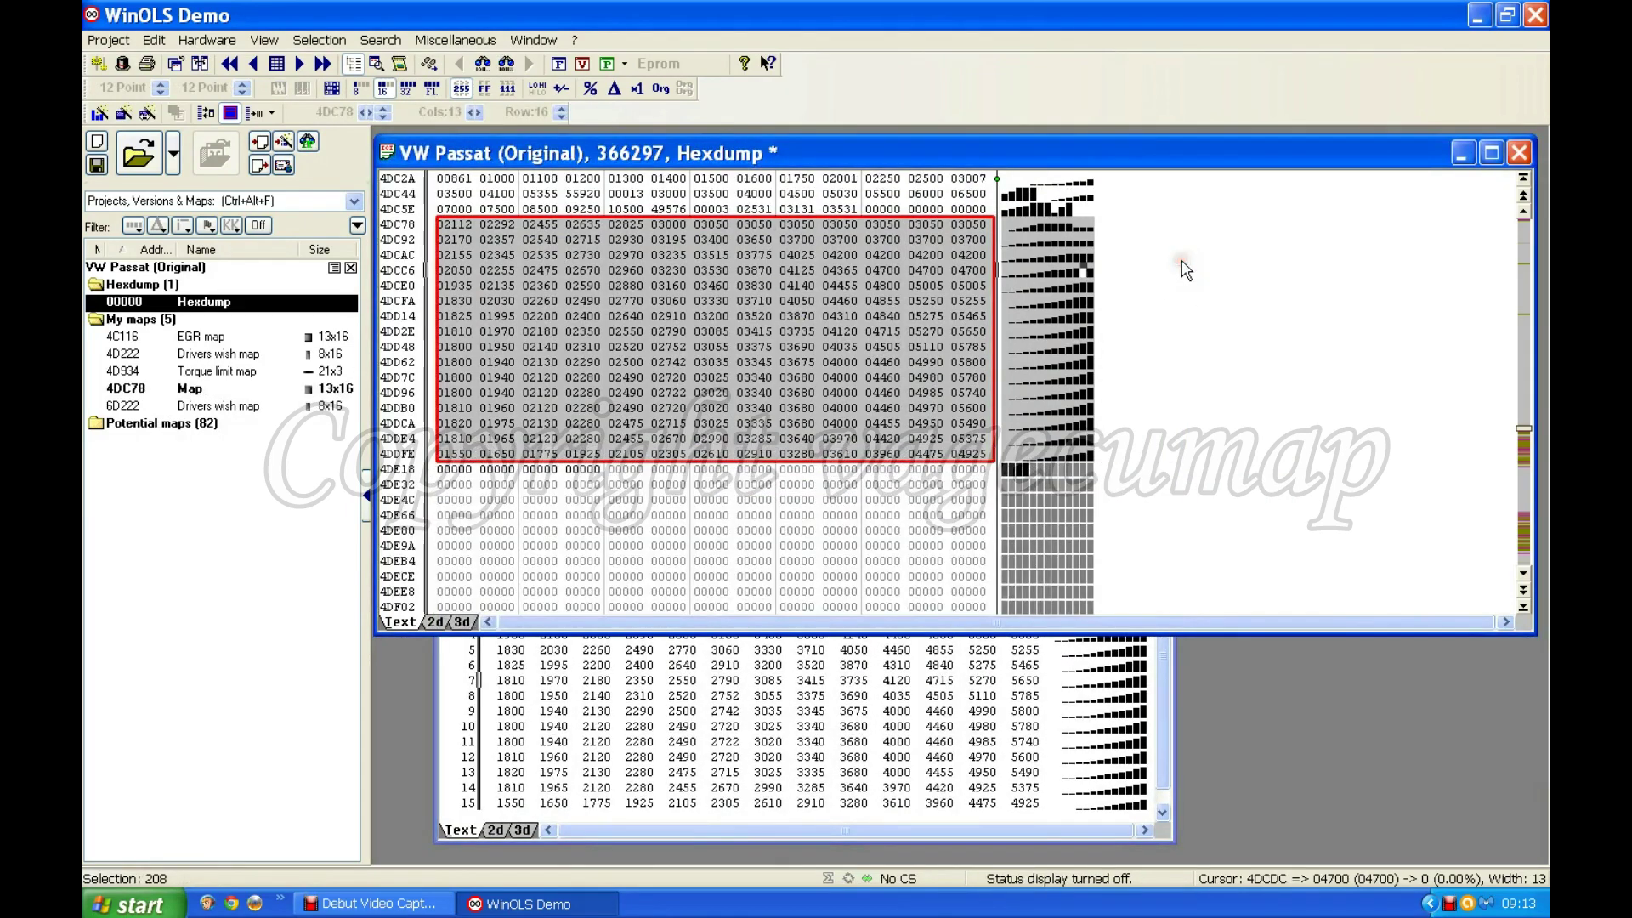
left_click(970, 667)
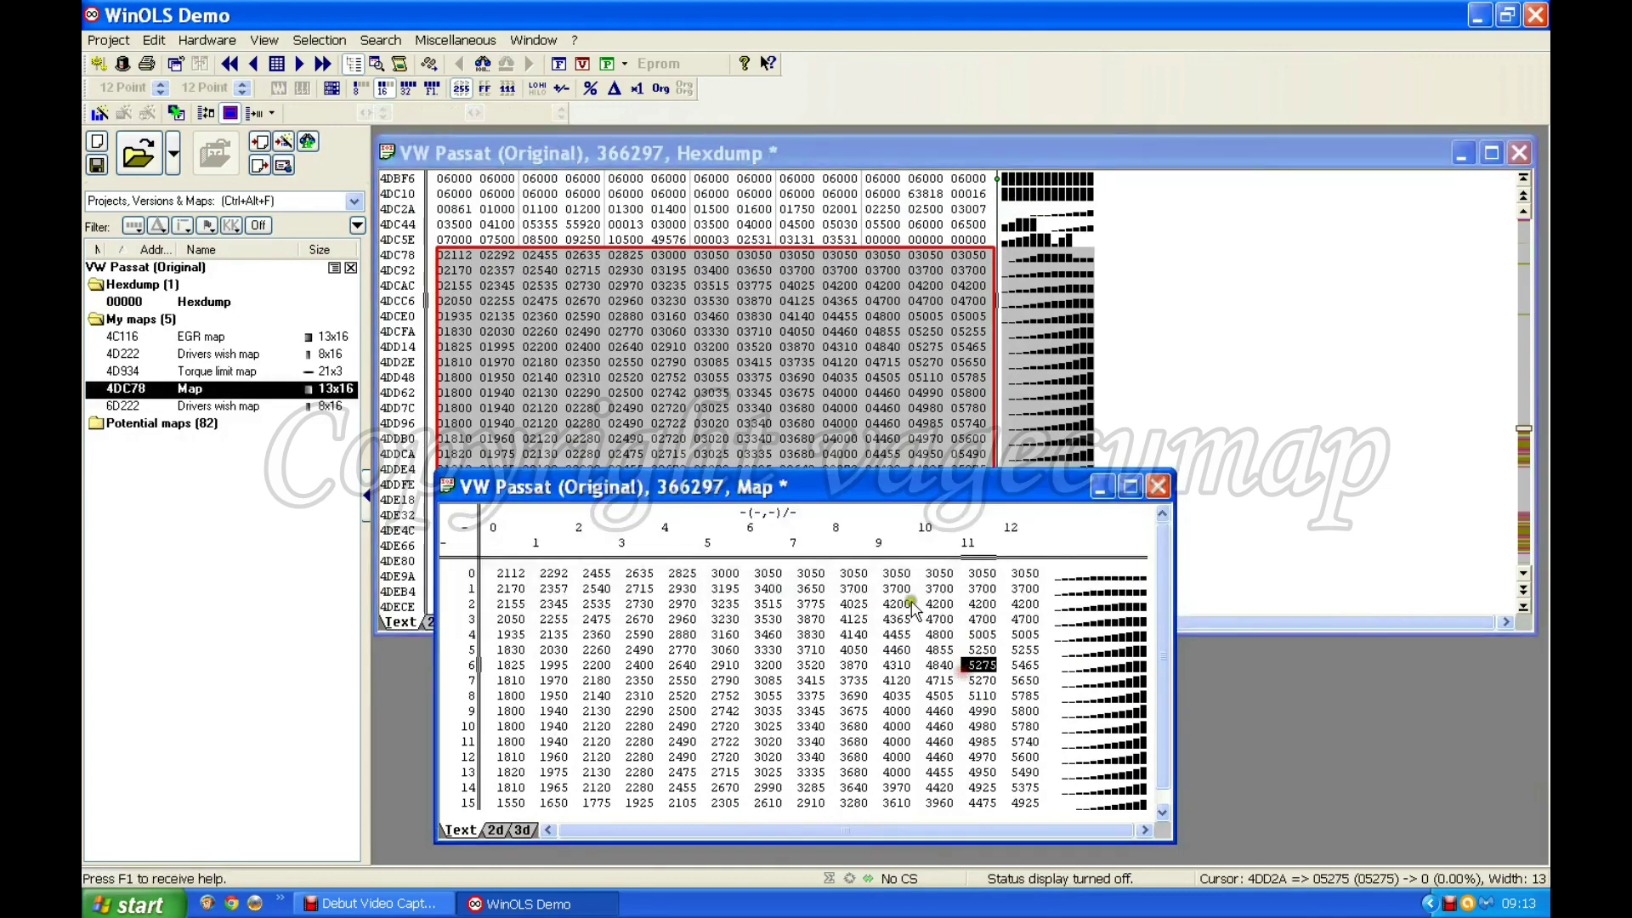
left_click_drag(824, 503, 817, 511)
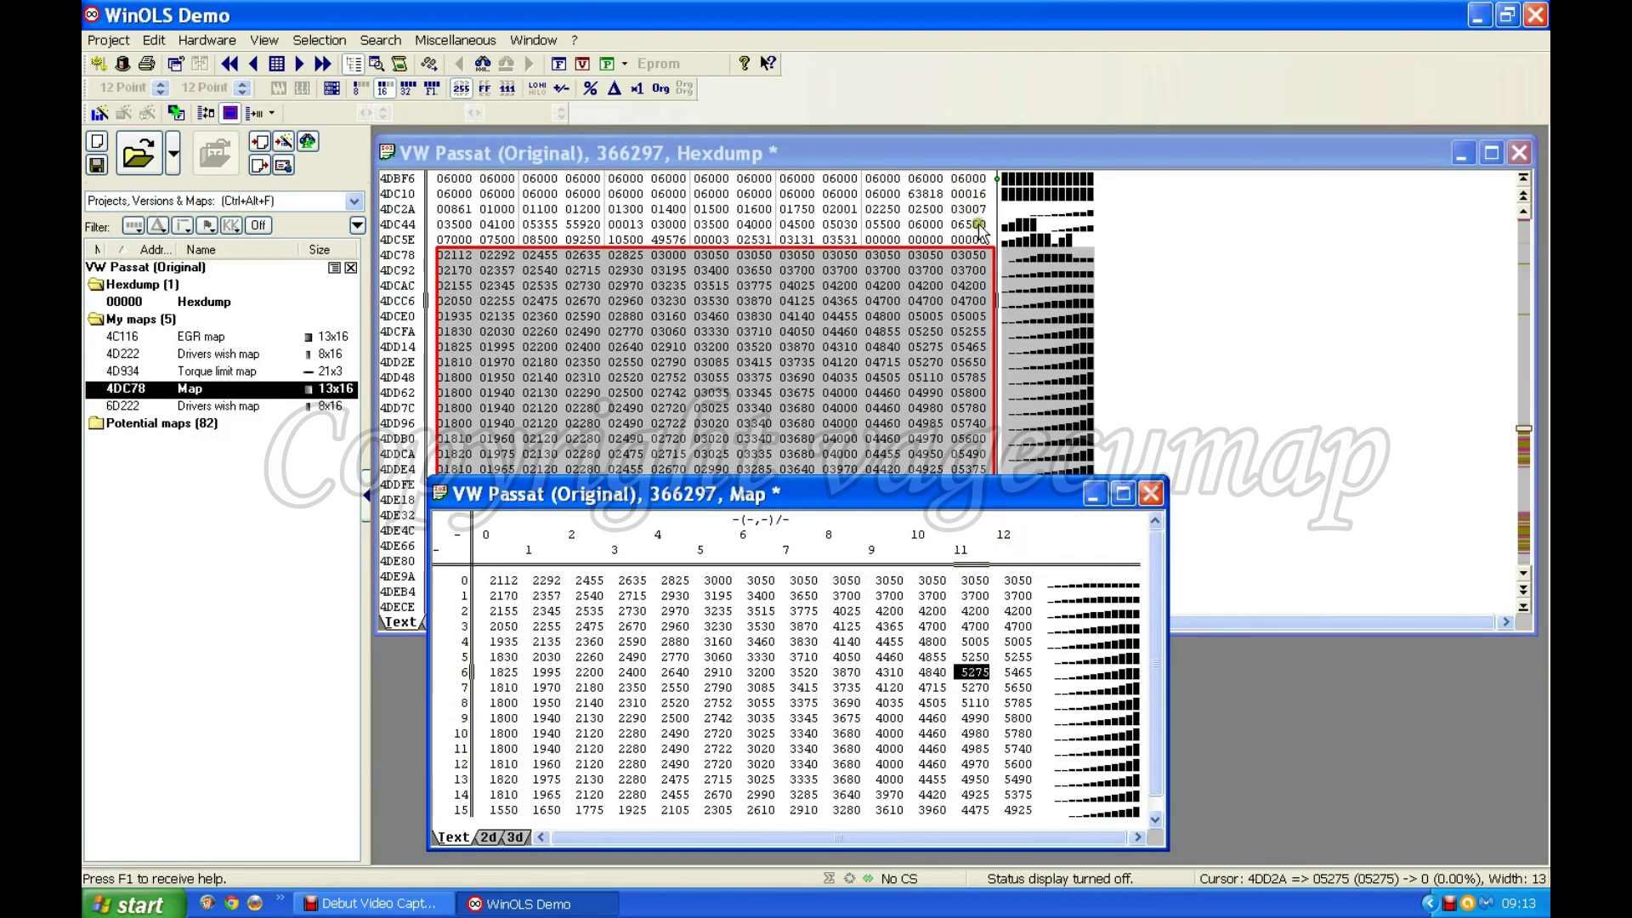
left_click(457, 213)
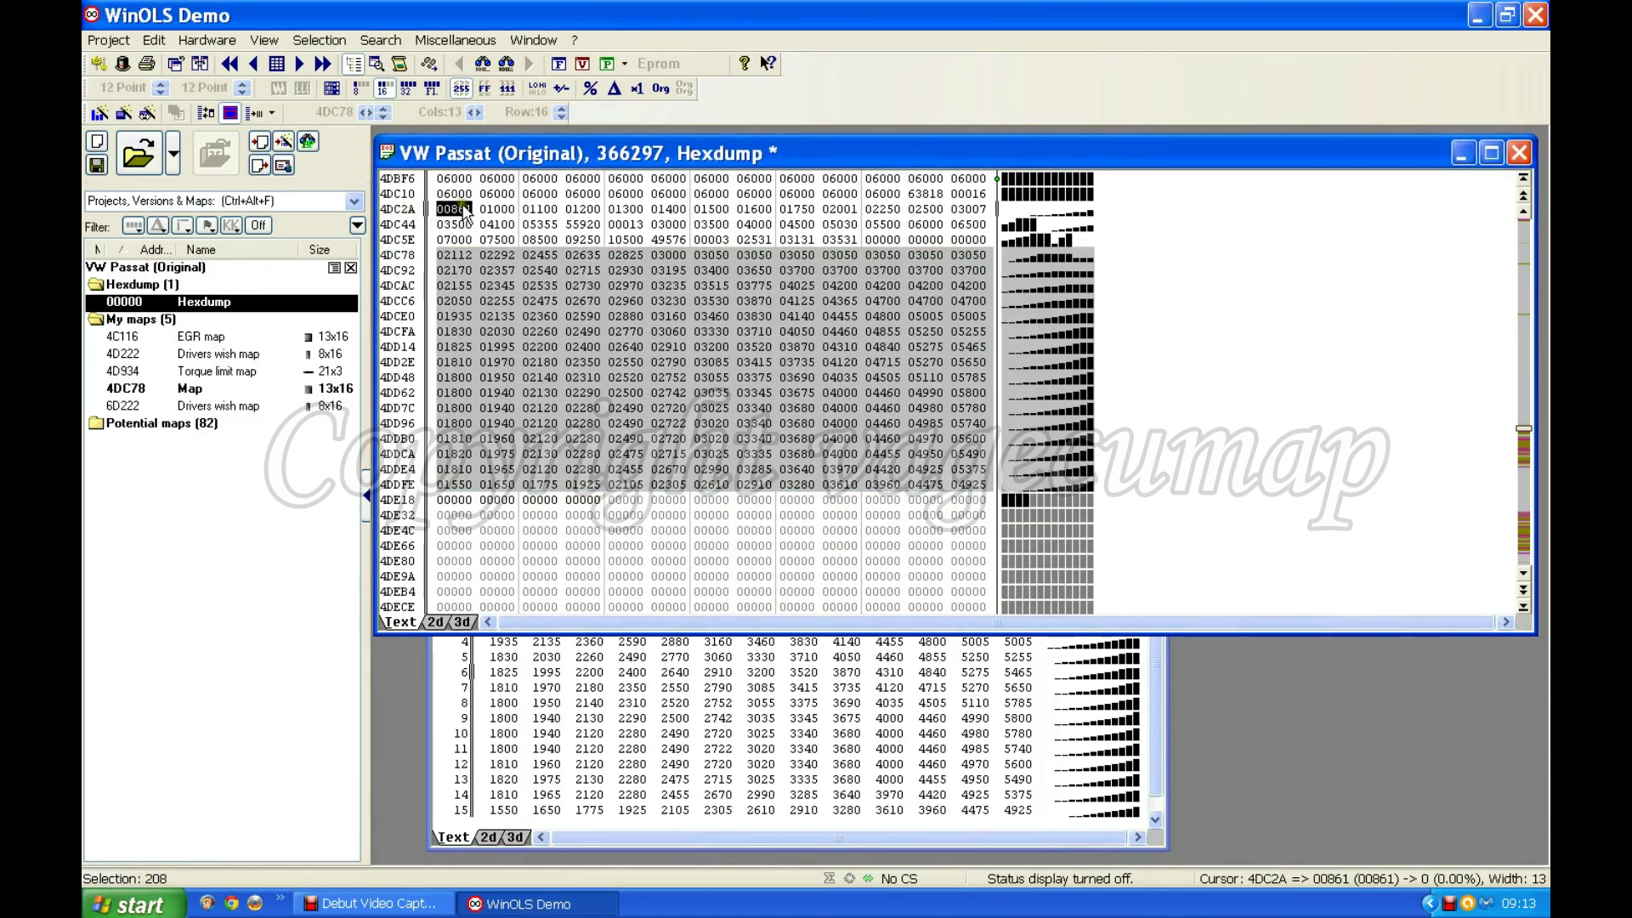
left_click(453, 704)
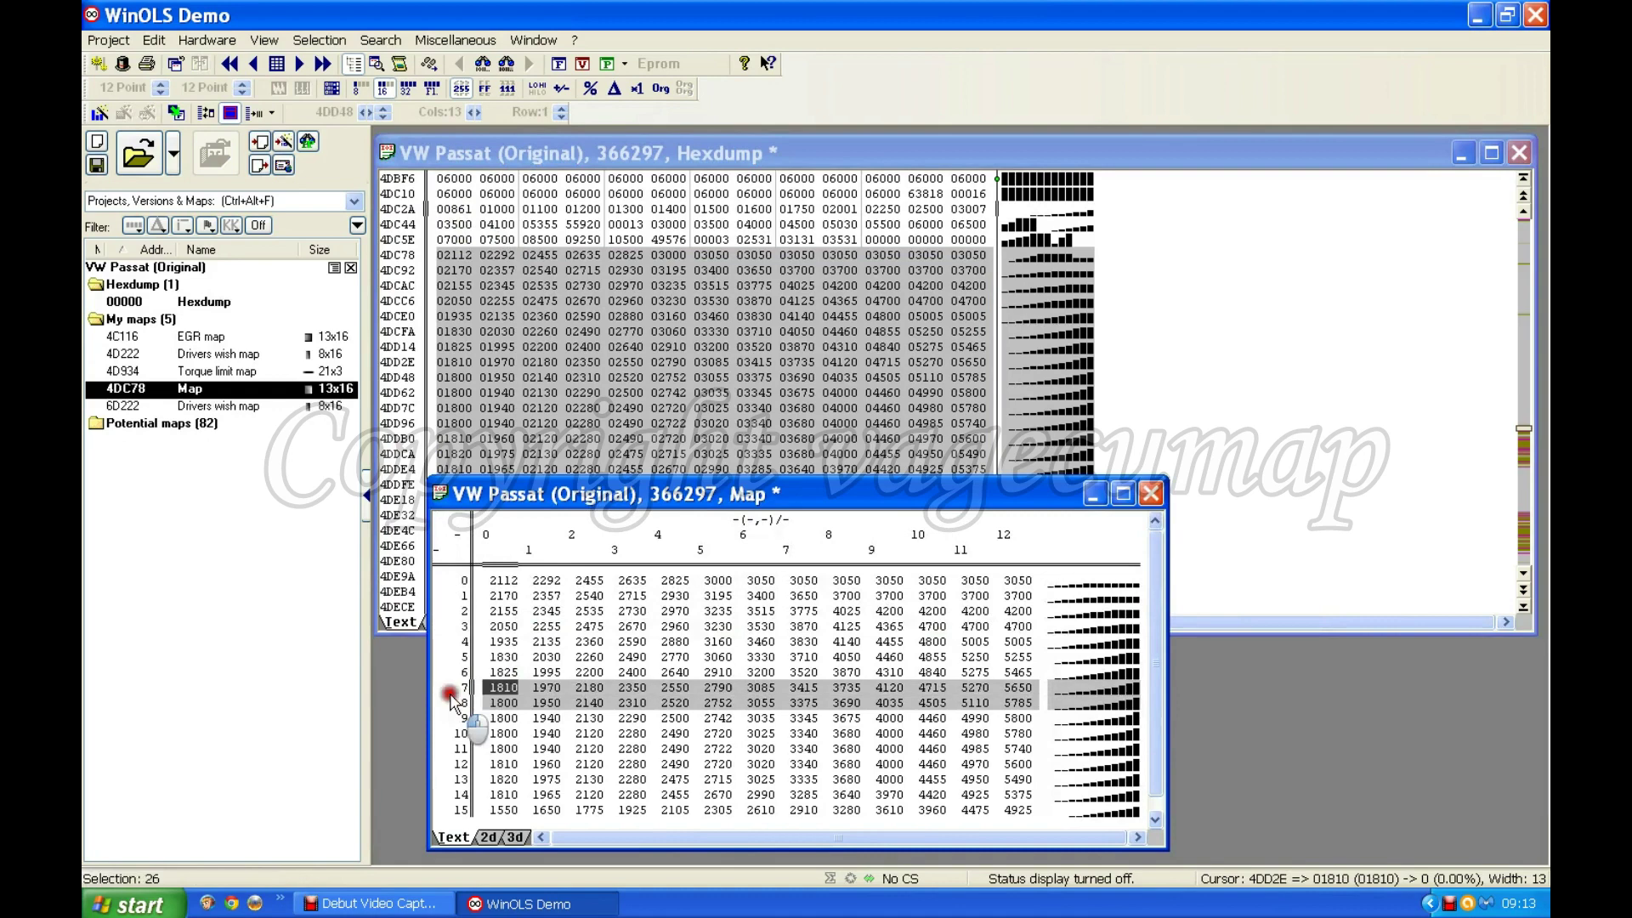